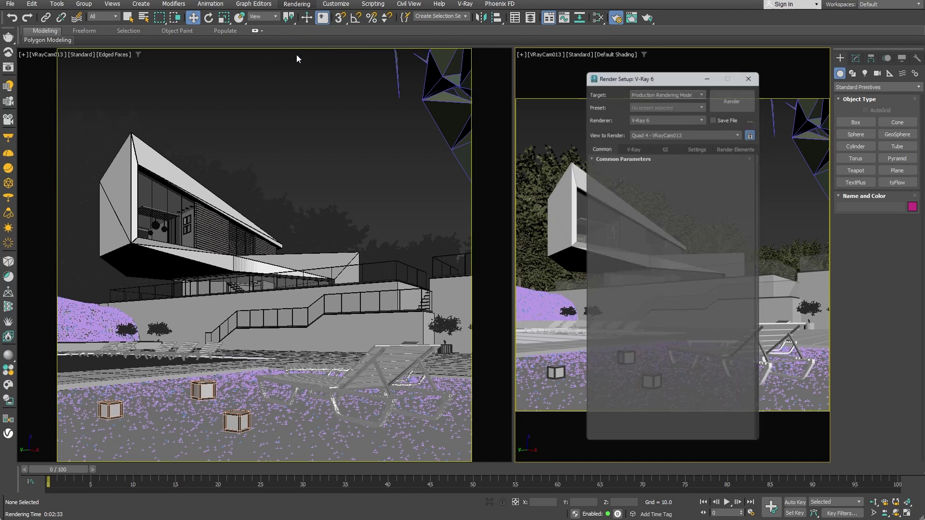
Add a VRayDenoiser render element in the render setup
{"action": "left_click", "coordinate": [729, 143]}
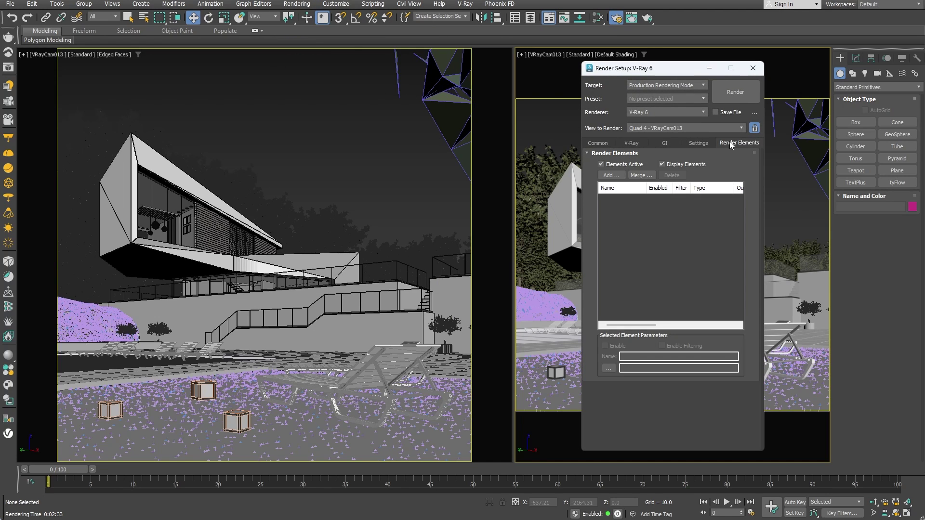
{"action": "left_click", "coordinate": [609, 176]}
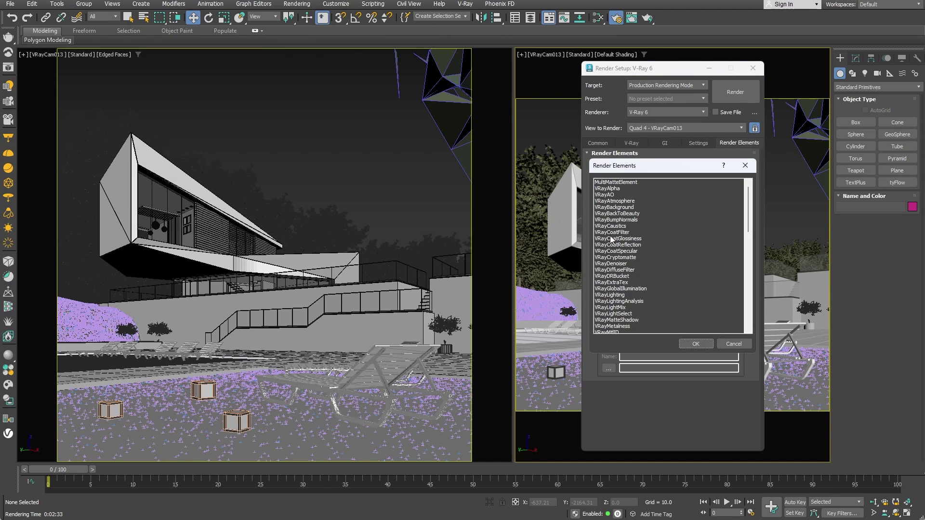
{"action": "left_click", "coordinate": [610, 264]}
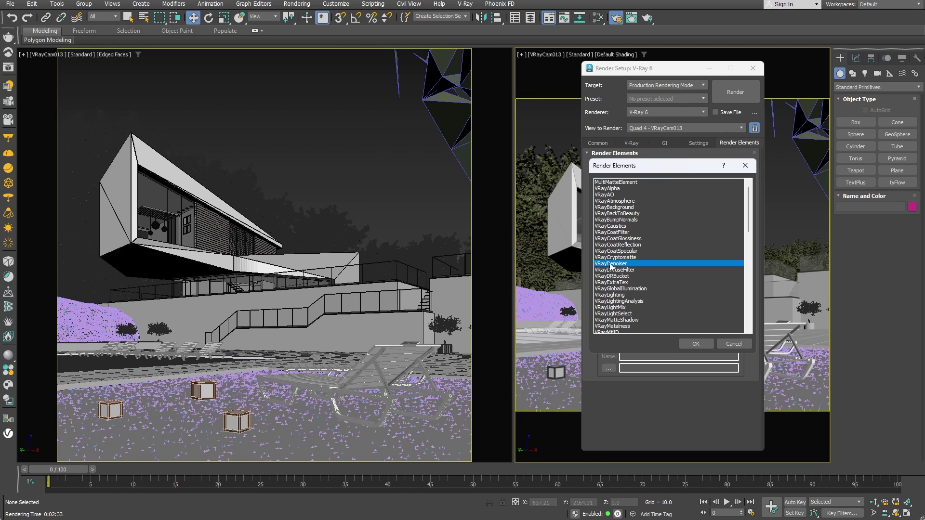
{"action": "left_click", "coordinate": [694, 343]}
Set the VRayDenoiser's denoising engine to NVIDIA AI denoiser
{"action": "scroll", "coordinate": [759, 344], "scroll_direction": "down", "scroll_amount": 2}
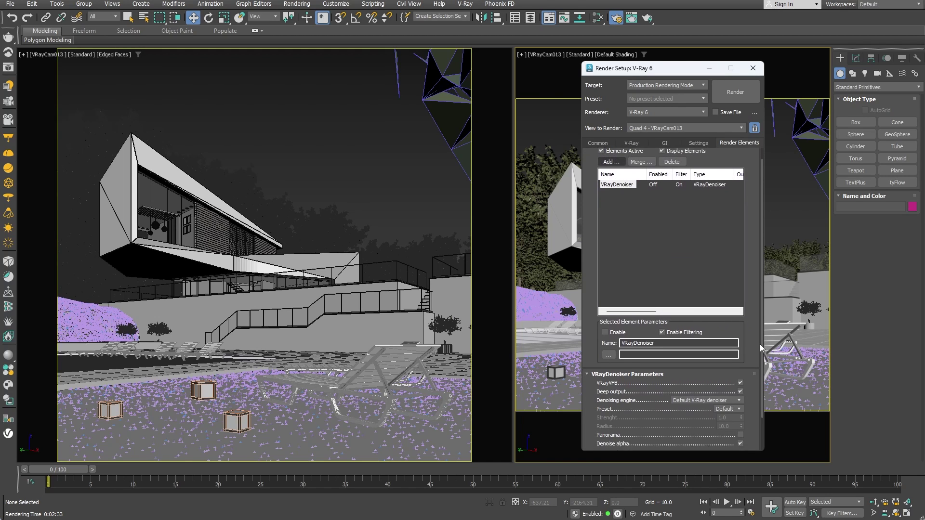
{"action": "scroll", "coordinate": [760, 344], "scroll_direction": "down", "scroll_amount": 1}
{"action": "left_click", "coordinate": [729, 362]}
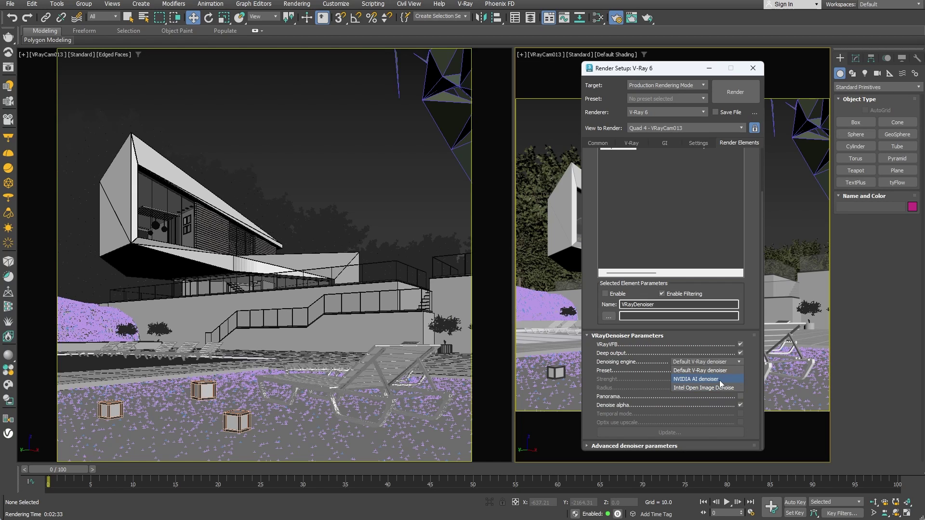
{"action": "left_click", "coordinate": [716, 379]}
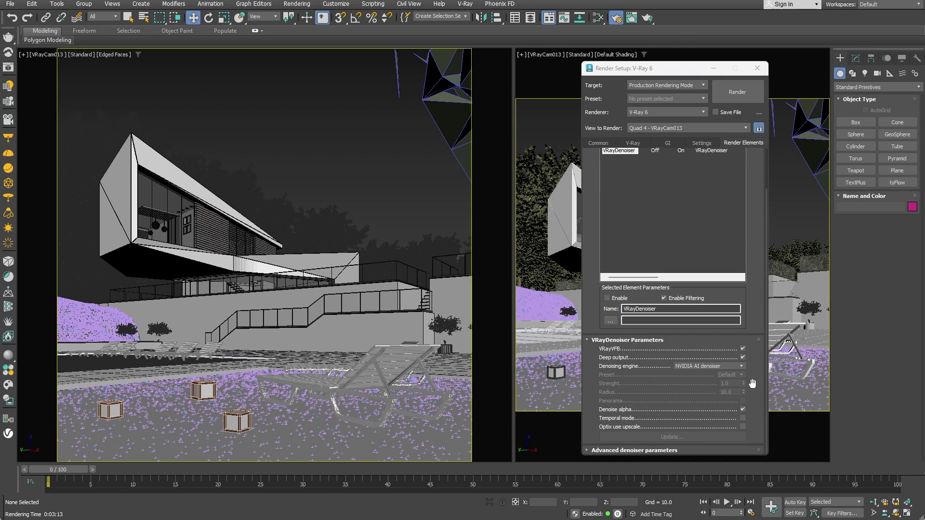
Start V-Ray interactive rendering (IPR) with progressive sampling
{"action": "left_click", "coordinate": [633, 143]}
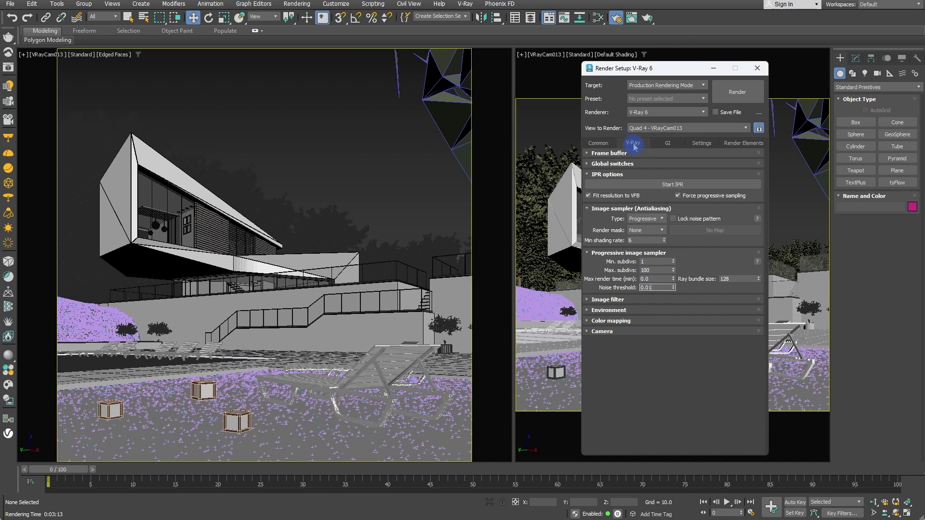
{"action": "left_click", "coordinate": [689, 184]}
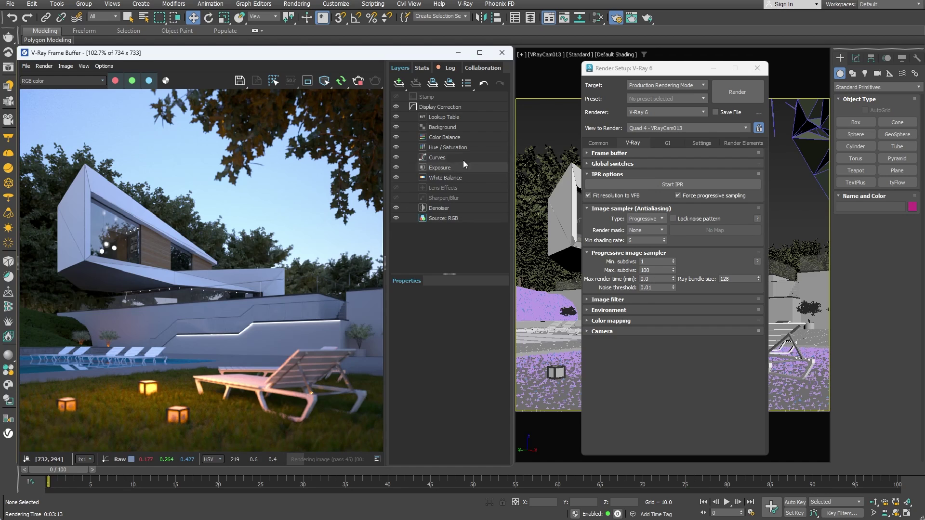
Select the retaining wall from the rendered image, assign Stone_Wall_Blend_Mtl to it, and close the material editor
{"action": "left_click", "coordinate": [597, 19]}
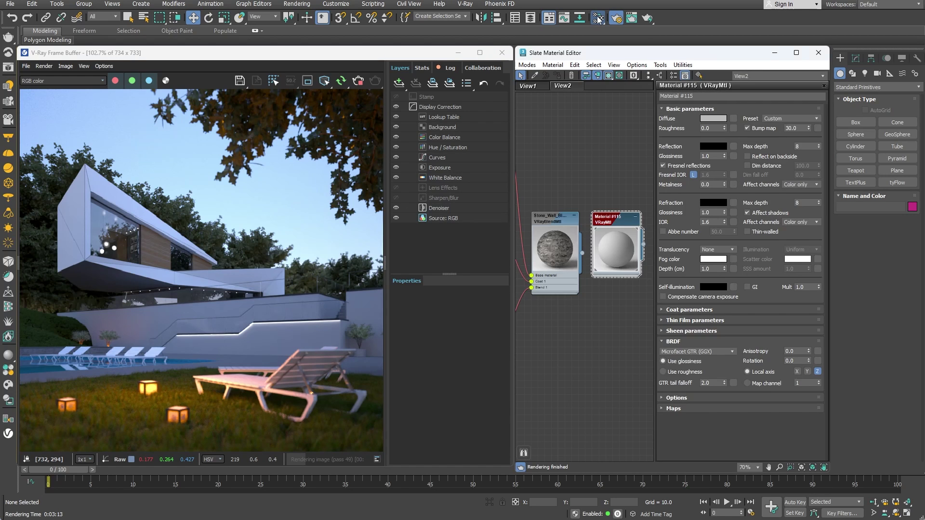
{"action": "left_click", "coordinate": [553, 219]}
{"action": "double_click", "coordinate": [553, 219]}
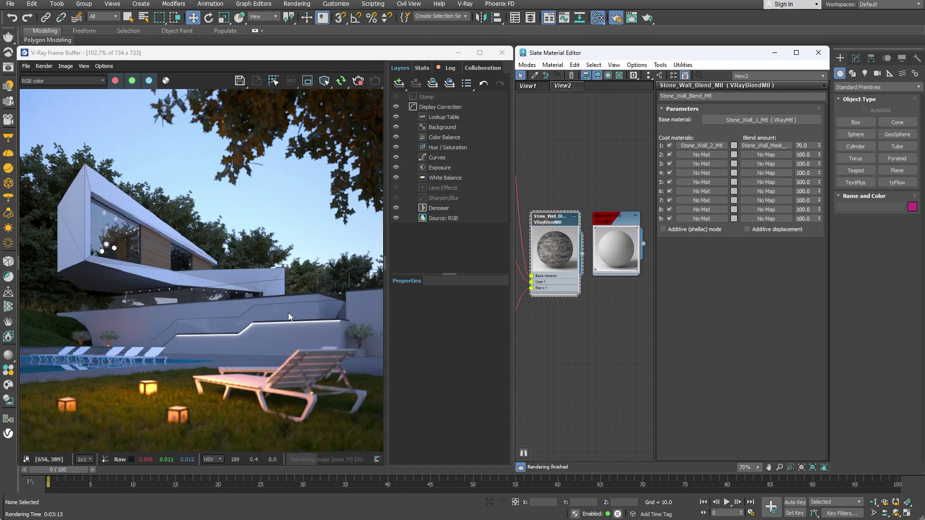
{"action": "right_click", "coordinate": [264, 332]}
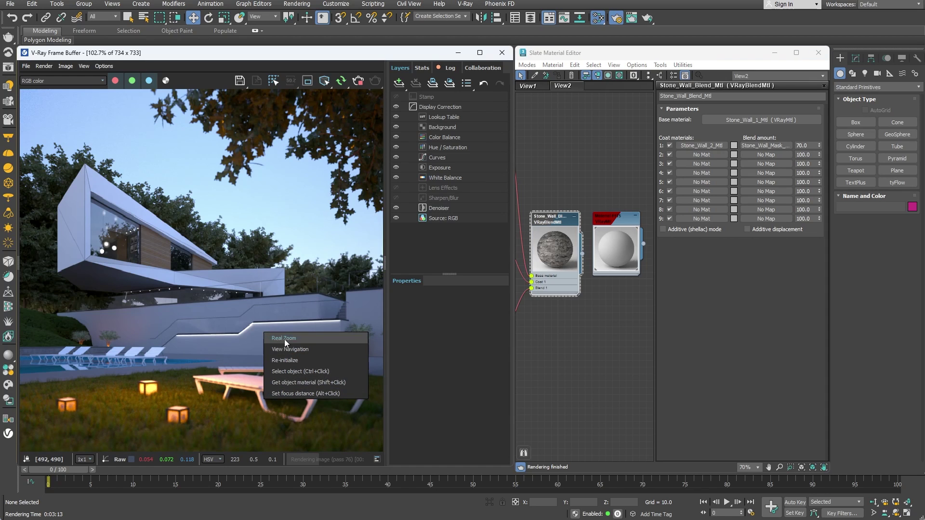
{"action": "left_click", "coordinate": [289, 371]}
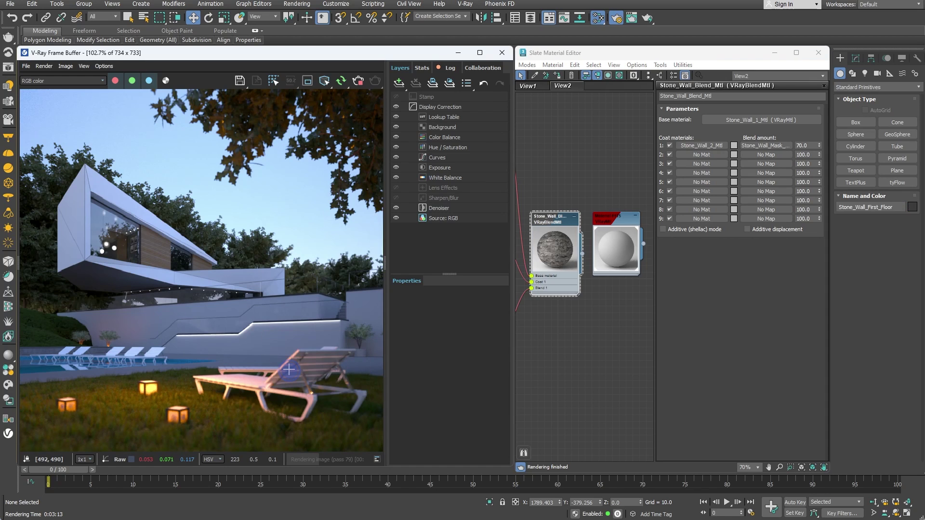
{"action": "right_click", "coordinate": [550, 219]}
{"action": "left_click", "coordinate": [554, 193]}
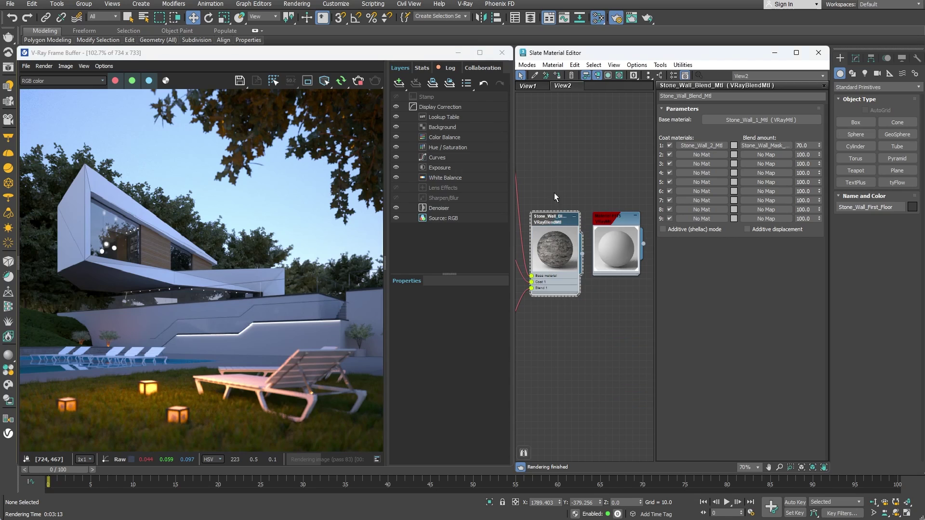
{"action": "left_click", "coordinate": [558, 75]}
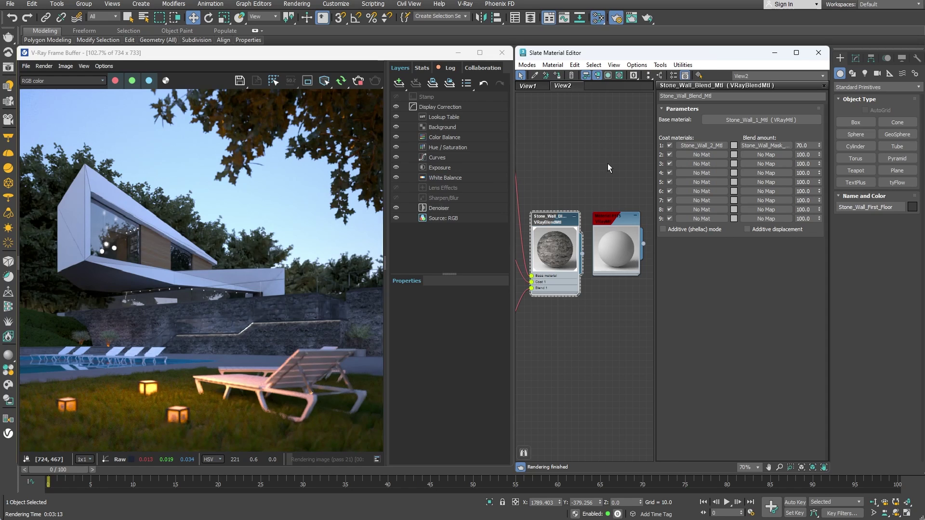
{"action": "left_click", "coordinate": [818, 52]}
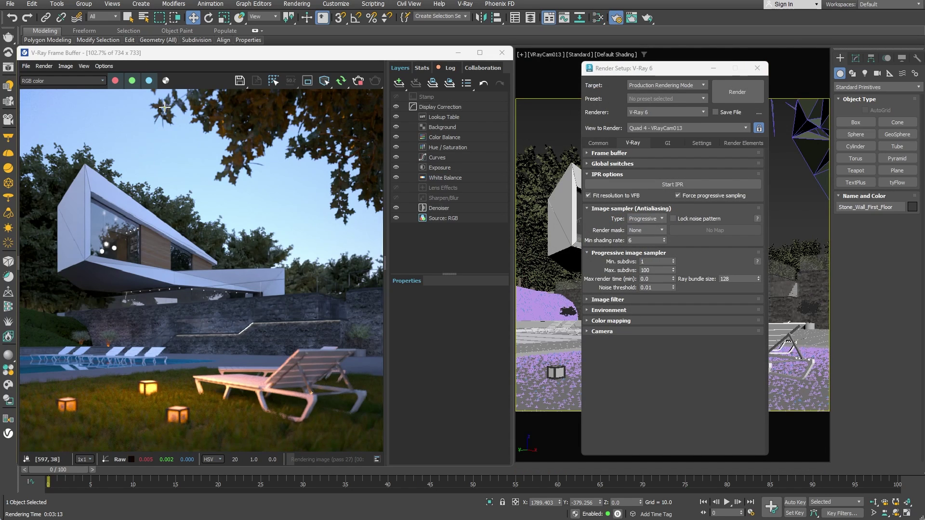
Turn on Global_Light_01 in the V-Ray Light Lister and open its color for editing
{"action": "left_click", "coordinate": [9, 88]}
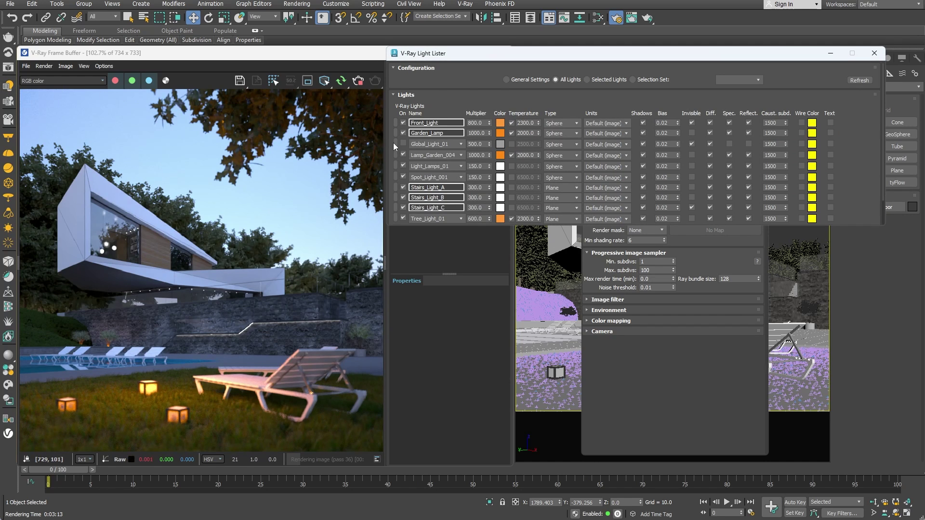
{"action": "left_click", "coordinate": [403, 144]}
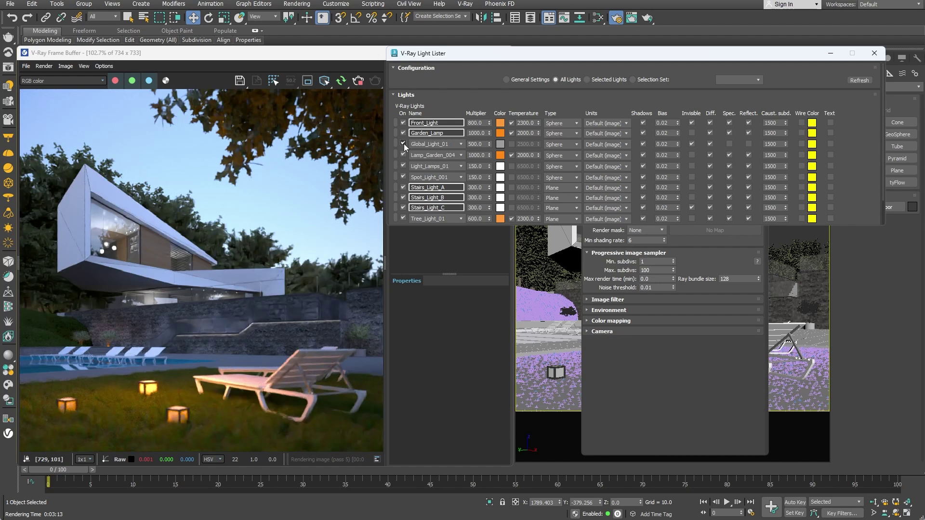
{"action": "left_click", "coordinate": [501, 144]}
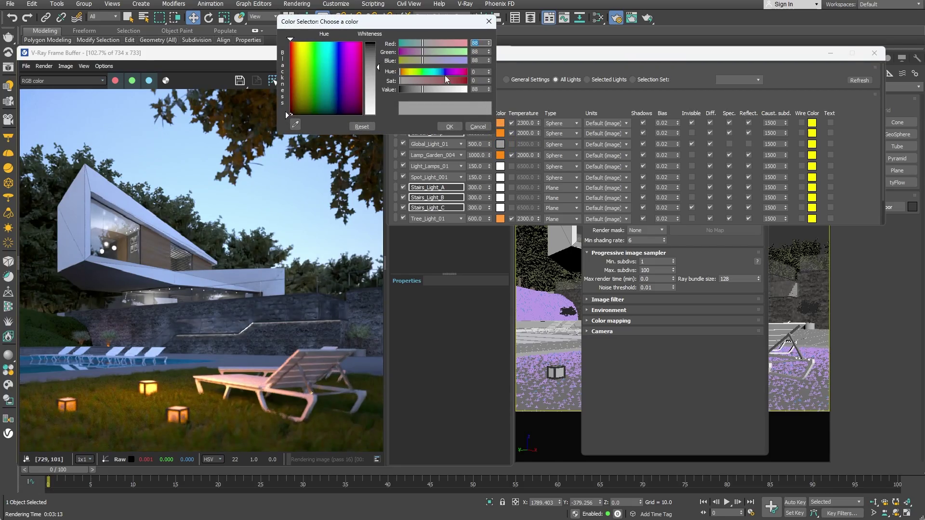
Try a light blue color for Global_Light_01 with hue 152, saturation 214 and value 188
{"action": "left_click", "coordinate": [439, 72]}
{"action": "left_click_drag", "start_coordinate": [444, 80], "coordinate": [456, 80]}
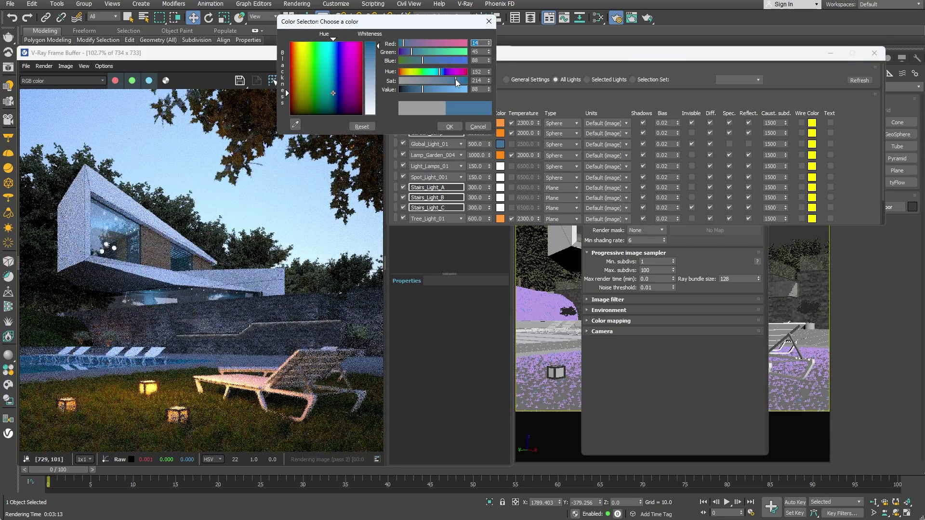
{"action": "left_click", "coordinate": [449, 90]}
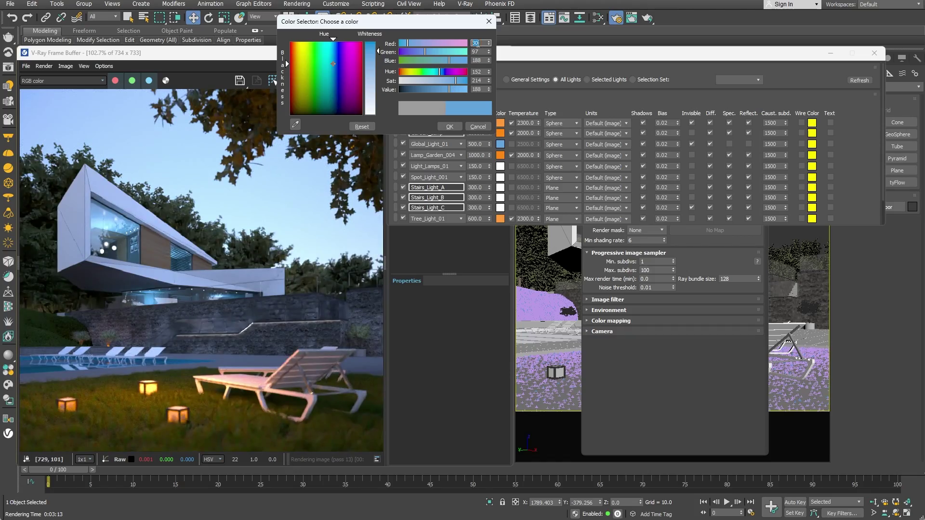
Set Global_Light_01's color to warm orange, red 255, green 106, blue 16, and close the Light Lister
{"action": "type", "text": "255"}
{"action": "key", "text": "Tab"}
{"action": "type", "text": "106"}
{"action": "key", "text": "Tab"}
{"action": "type", "text": "16"}
{"action": "key", "text": "Return"}
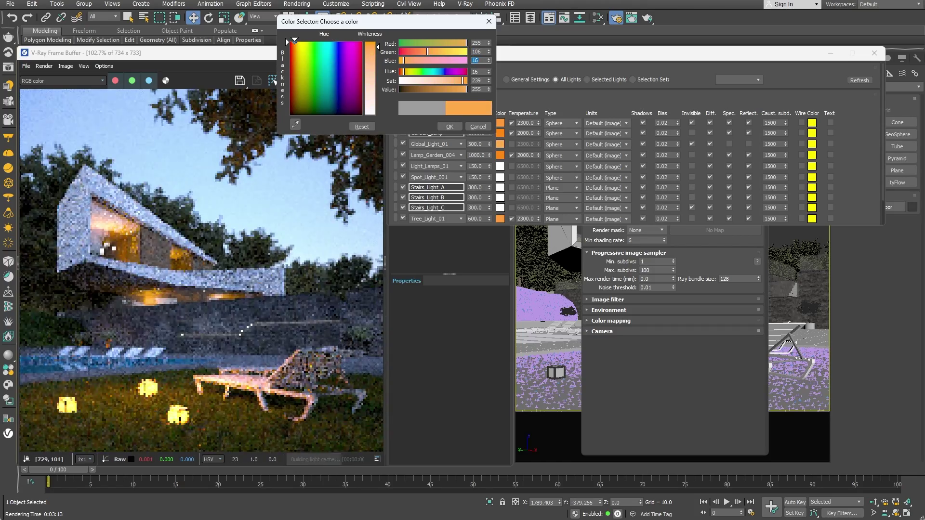
{"action": "left_click", "coordinate": [450, 126]}
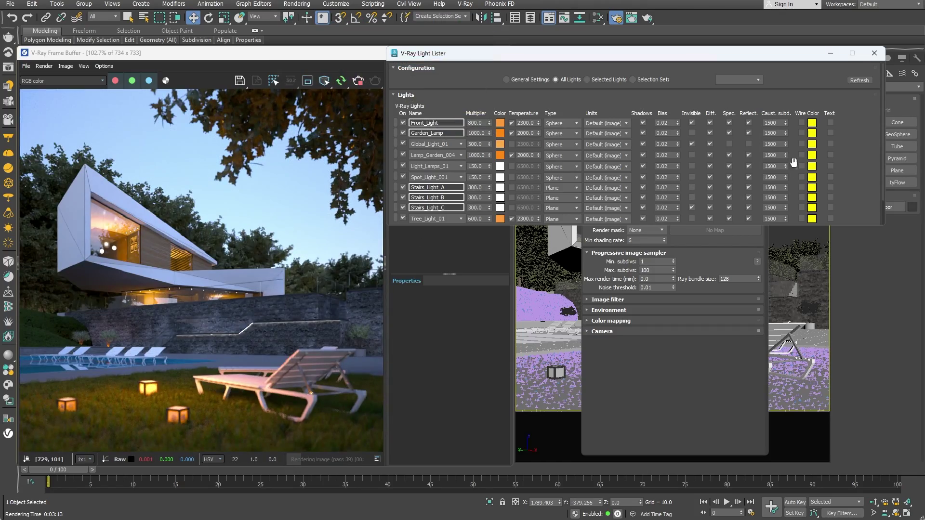
{"action": "left_click", "coordinate": [874, 53]}
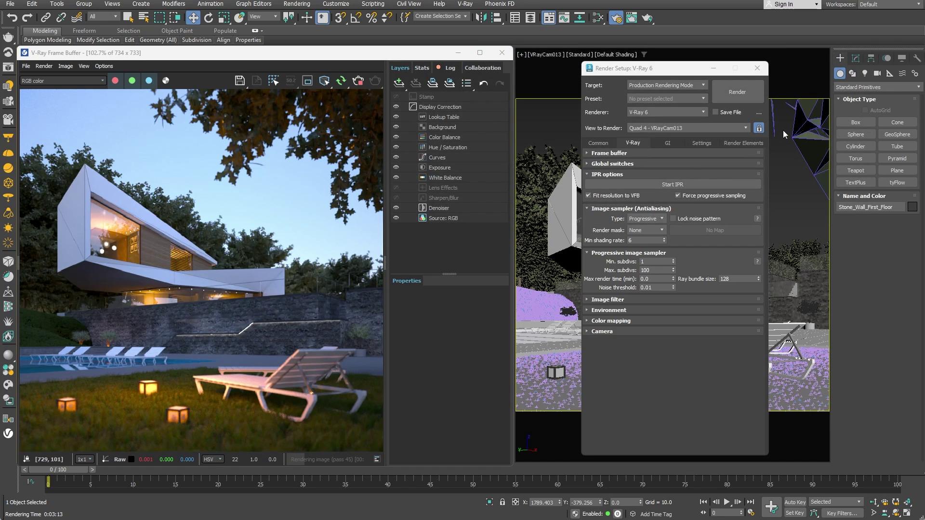
Review the post effects rate in V-Ray's System settings and close the render setup
{"action": "left_click", "coordinate": [706, 143]}
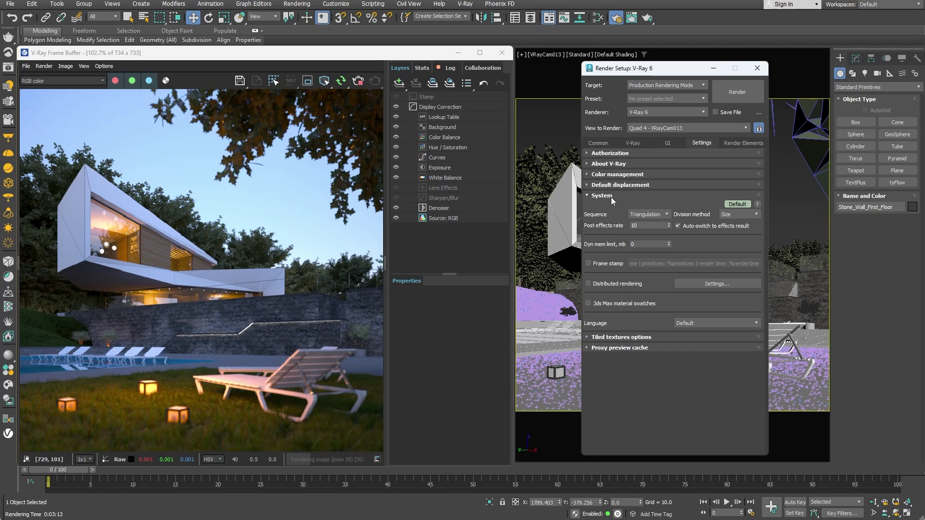
{"action": "left_click", "coordinate": [646, 226]}
{"action": "left_click", "coordinate": [764, 71]}
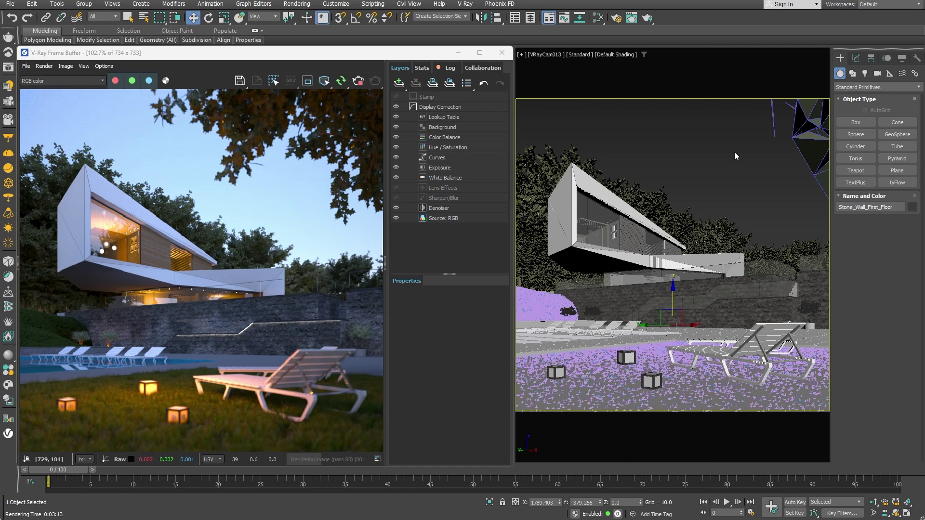
Deselect the stone wall, then stop and restart the interactive rendering
{"action": "left_click", "coordinate": [734, 151]}
{"action": "left_click", "coordinate": [358, 81]}
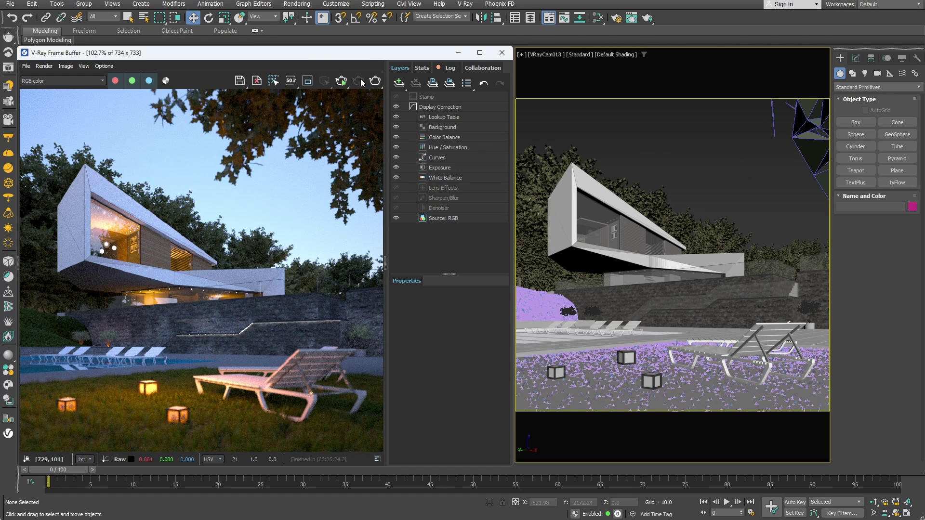
{"action": "left_click", "coordinate": [341, 82]}
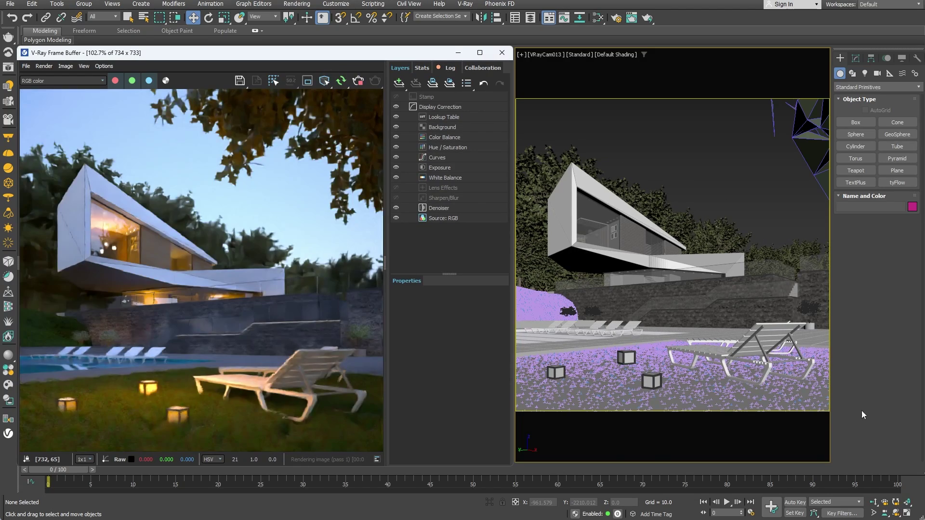
Orbit the camera slightly while the interactive render updates, then stop the rendering
{"action": "left_click", "coordinate": [896, 513]}
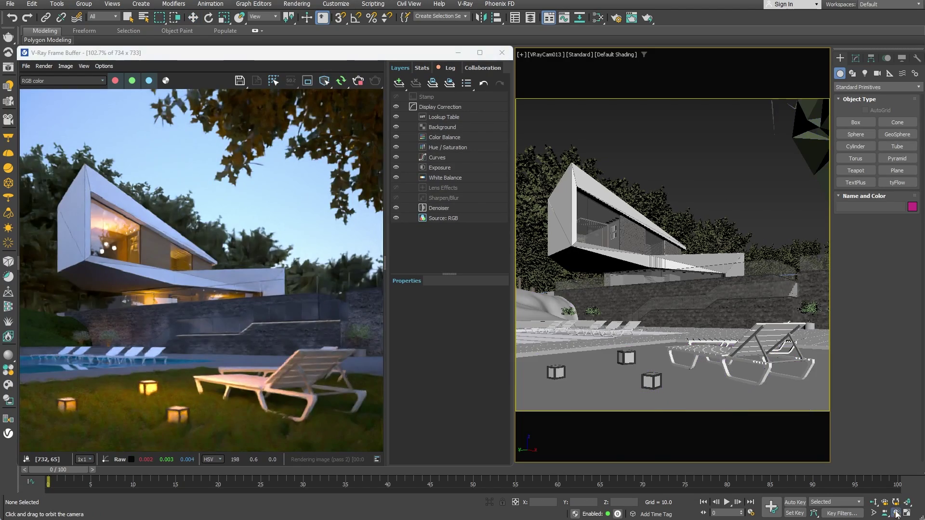
{"action": "left_click_drag", "start_coordinate": [687, 170], "coordinate": [709, 170]}
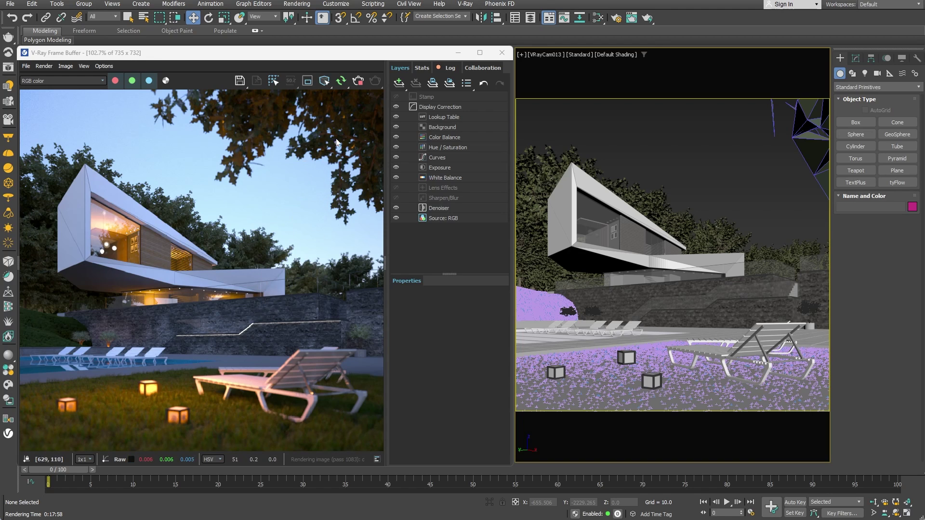
{"action": "left_click", "coordinate": [358, 81]}
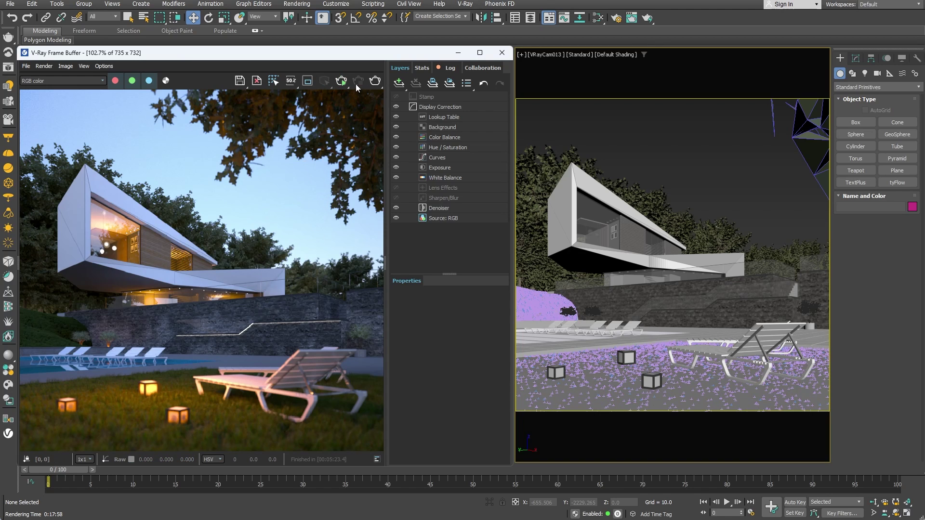
Reopen the render setup and review the VRayDenoiser's Optix upscale option and available denoising engines
{"action": "left_click", "coordinate": [298, 4]}
{"action": "left_click", "coordinate": [314, 52]}
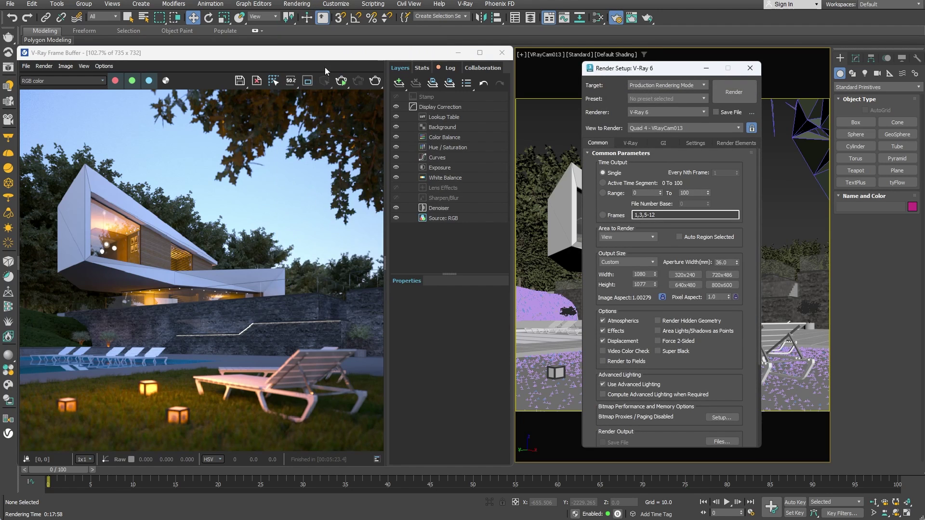
{"action": "left_click", "coordinate": [724, 143]}
{"action": "scroll", "coordinate": [756, 161], "scroll_direction": "down", "scroll_amount": 3}
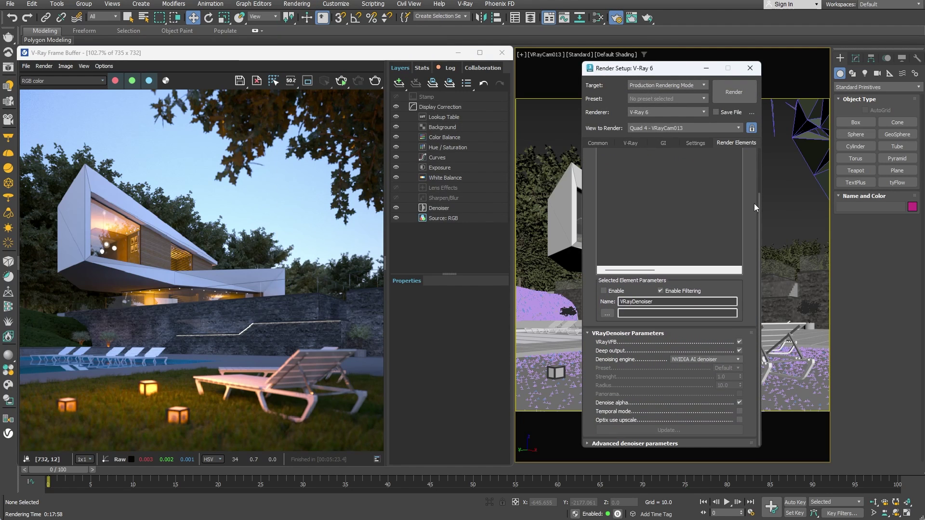
{"action": "left_click", "coordinate": [739, 418]}
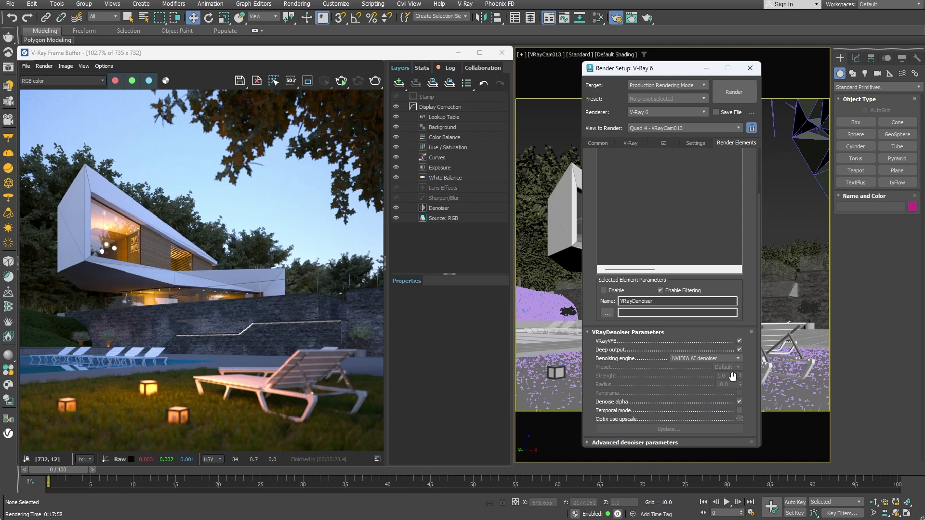
{"action": "left_click", "coordinate": [727, 358]}
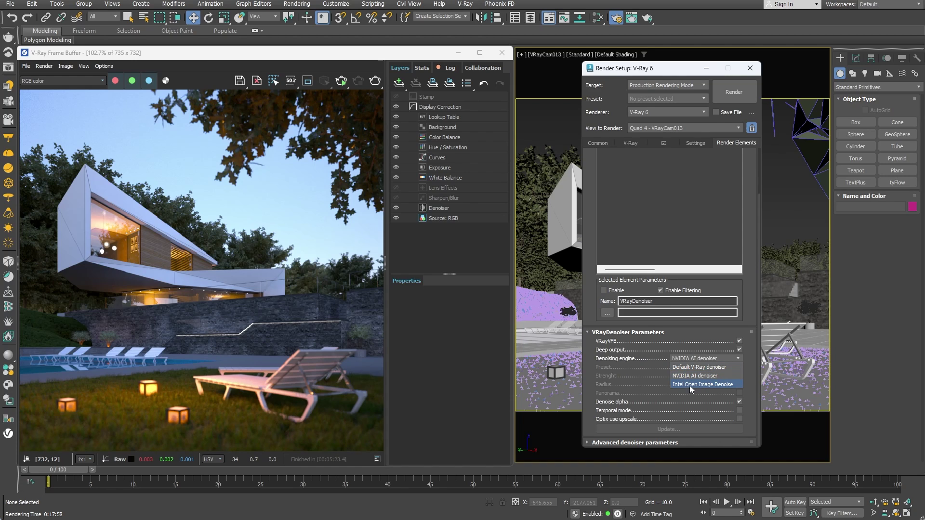
{"action": "left_click", "coordinate": [752, 378]}
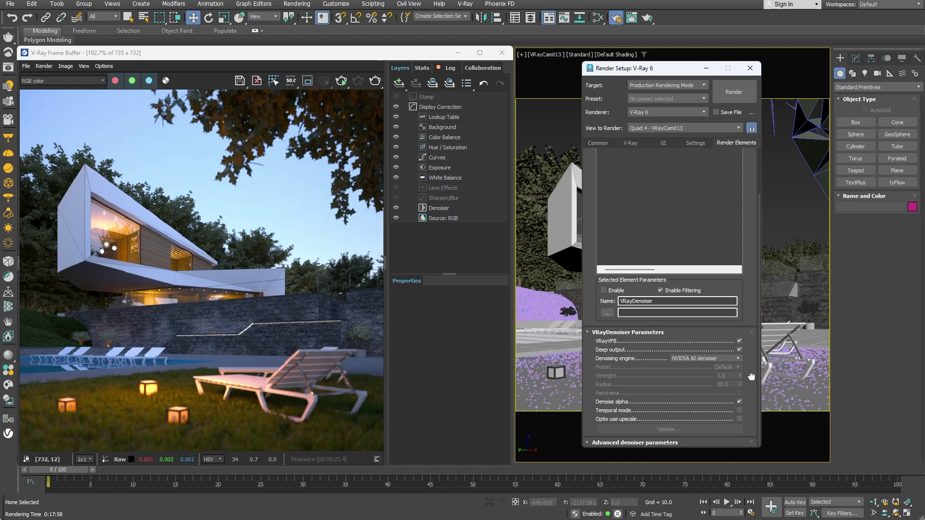
Add a VRayBackToBeauty render element alongside the VRayDenoiser in the render setup
{"action": "scroll", "coordinate": [757, 368], "scroll_direction": "up", "scroll_amount": 3}
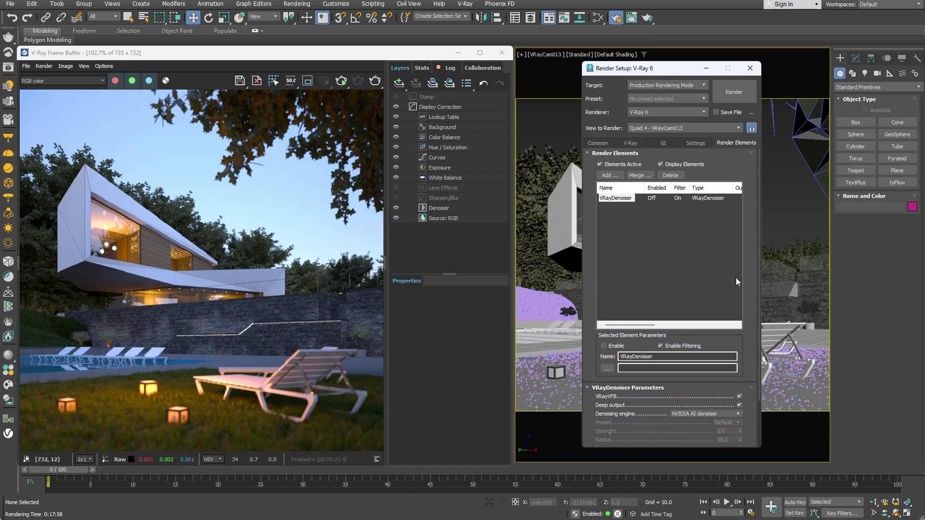
{"action": "left_click", "coordinate": [609, 175]}
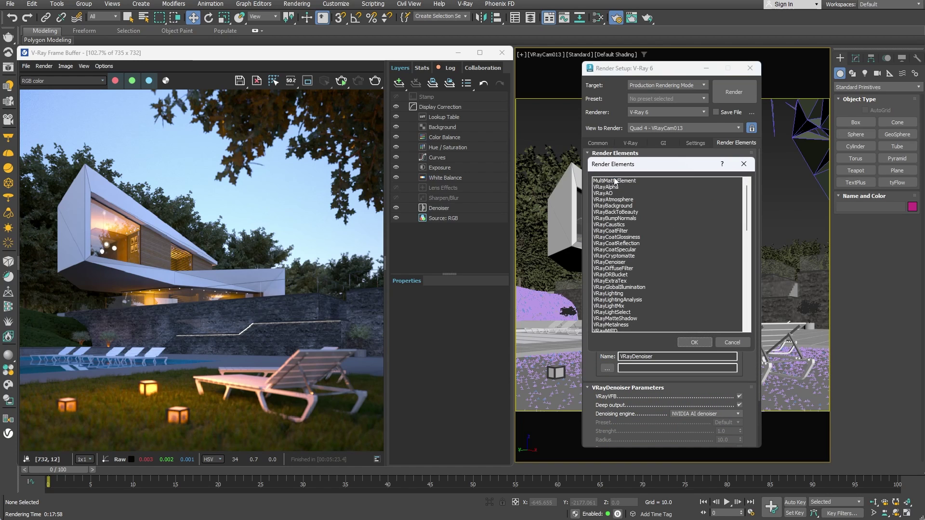
{"action": "left_click", "coordinate": [615, 212]}
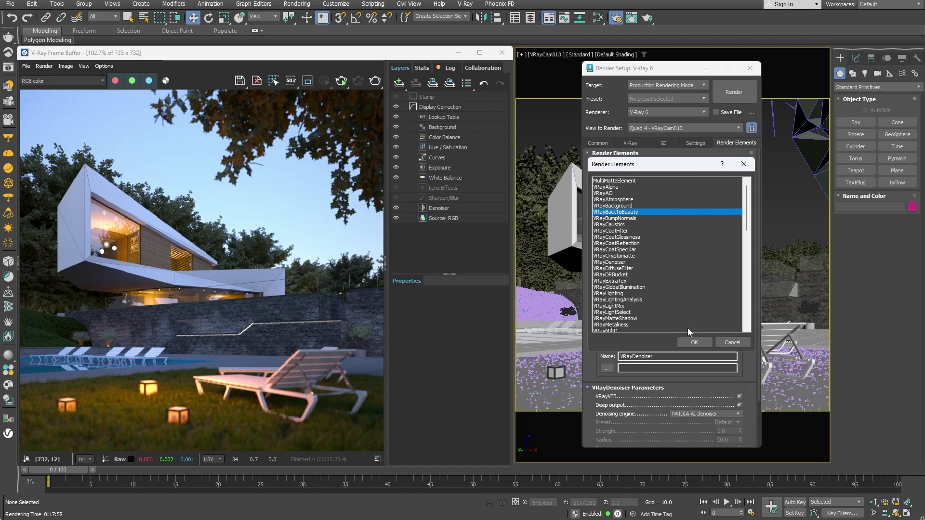
{"action": "left_click", "coordinate": [692, 340]}
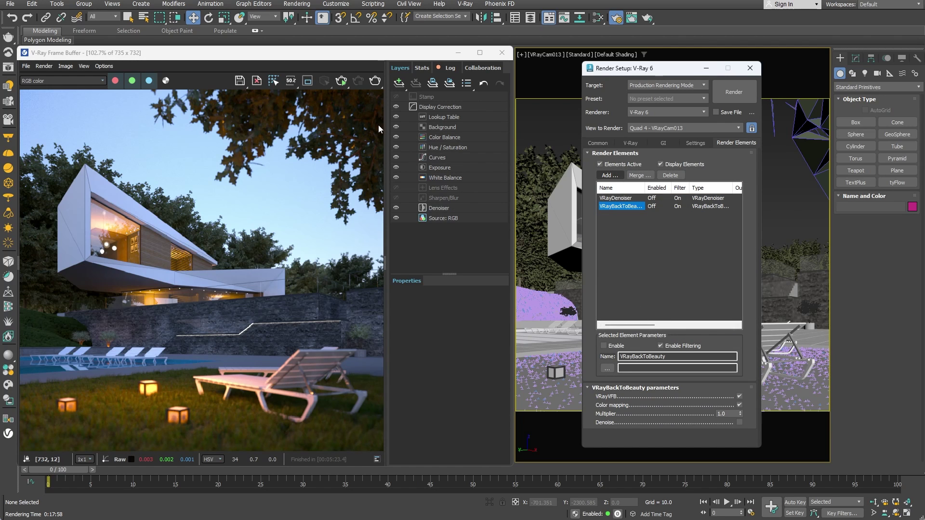
Start interactive rendering and view the VRayLighting, VRayReflection and VRayRefraction channels, ending on RGB color
{"action": "left_click", "coordinate": [340, 83]}
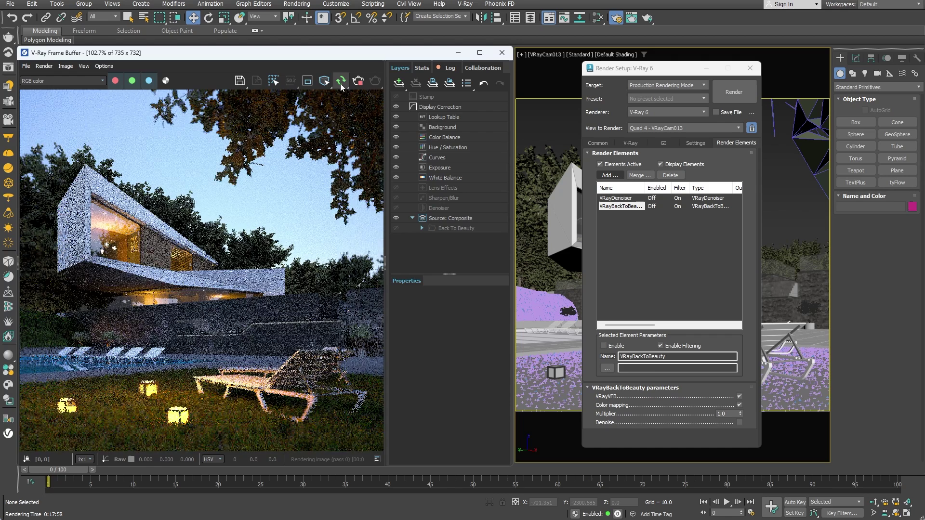
{"action": "left_click", "coordinate": [82, 81]}
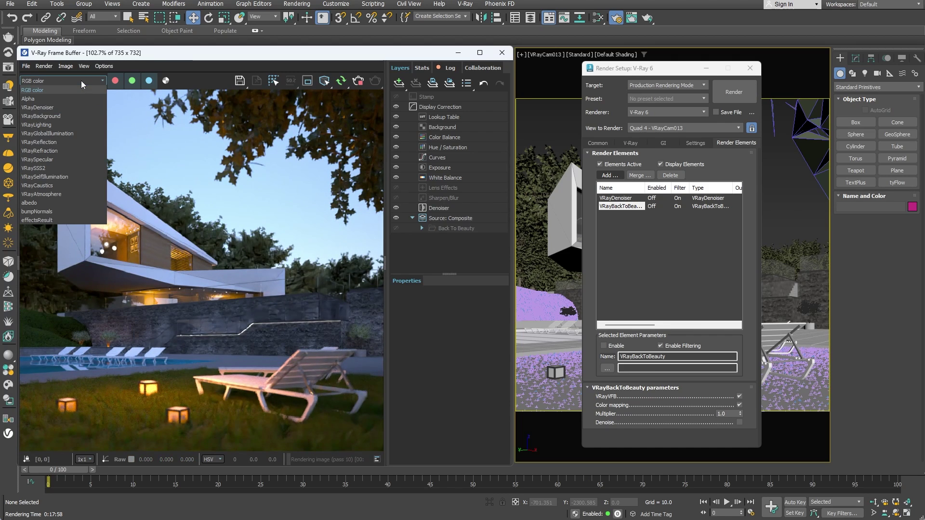
{"action": "left_click", "coordinate": [42, 124]}
{"action": "left_click", "coordinate": [40, 81]}
{"action": "left_click", "coordinate": [43, 142]}
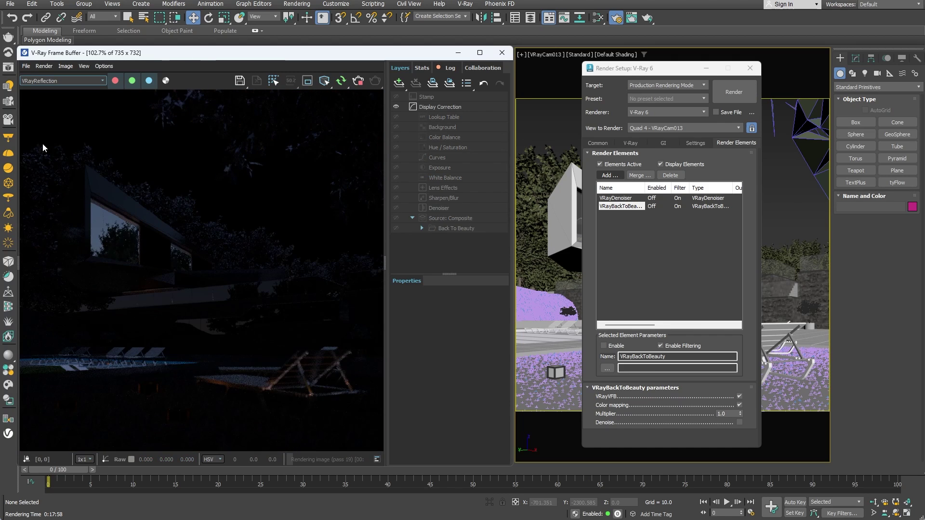
{"action": "left_click", "coordinate": [42, 81]}
{"action": "left_click", "coordinate": [40, 149]}
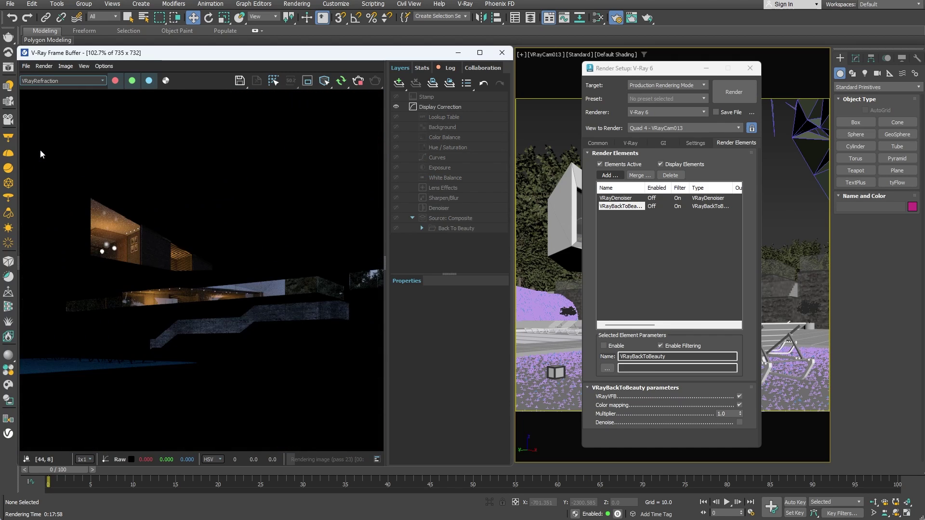
{"action": "left_click", "coordinate": [44, 81]}
{"action": "left_click", "coordinate": [43, 88]}
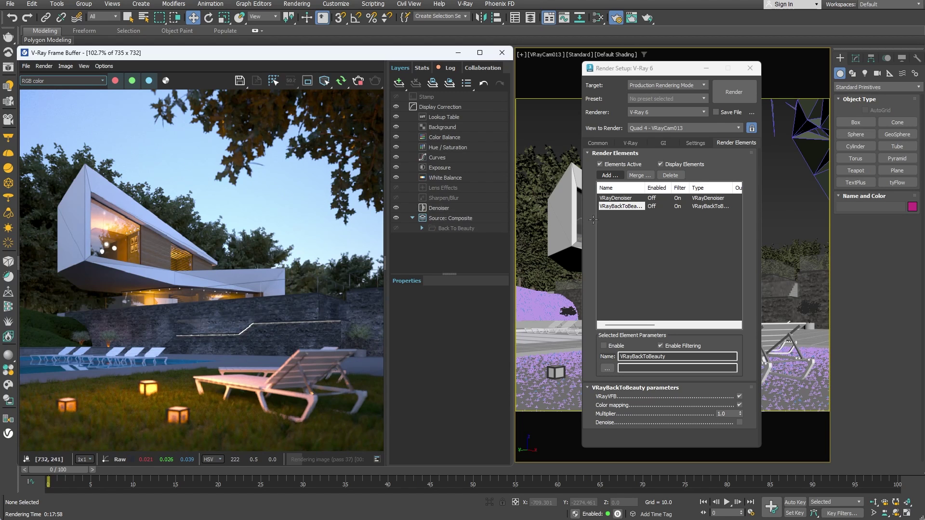
Set the VRayDenoiser element's denoising engine to Default V-Ray denoiser
{"action": "left_click", "coordinate": [631, 198]}
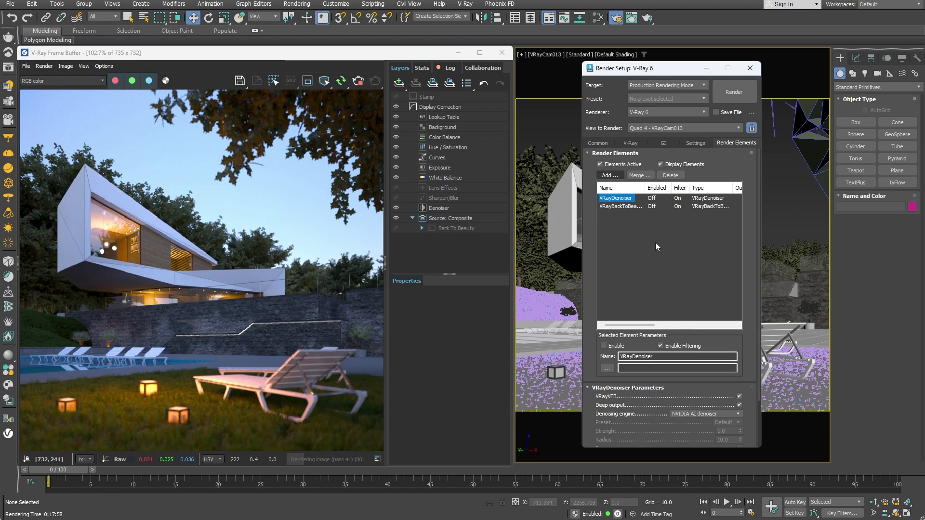
{"action": "left_click", "coordinate": [674, 414]}
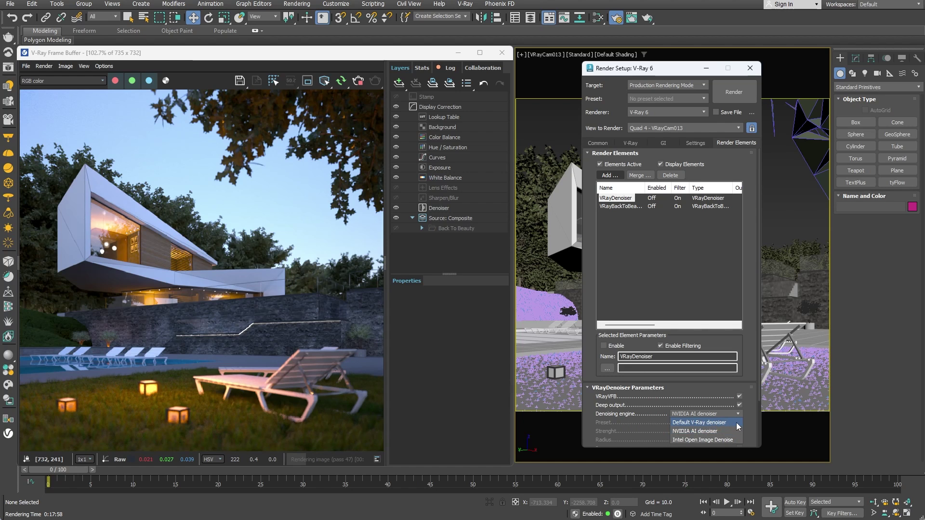
{"action": "left_click", "coordinate": [736, 423]}
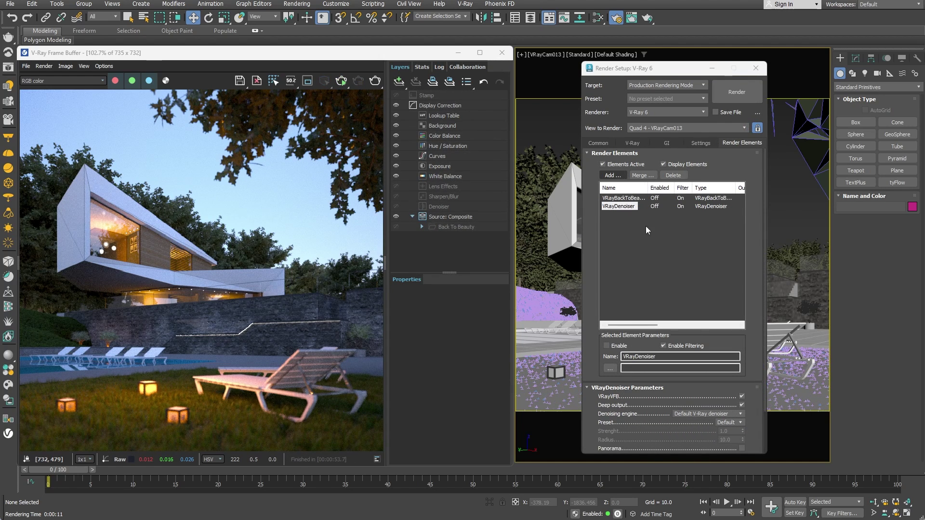
Delete the VRayDenoiser element from the render elements
{"action": "left_click", "coordinate": [626, 209]}
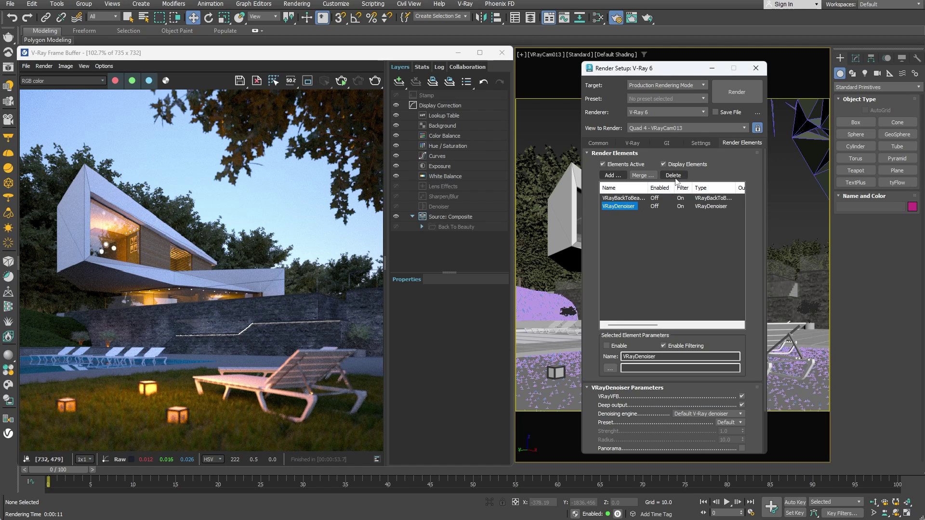
{"action": "left_click", "coordinate": [673, 176]}
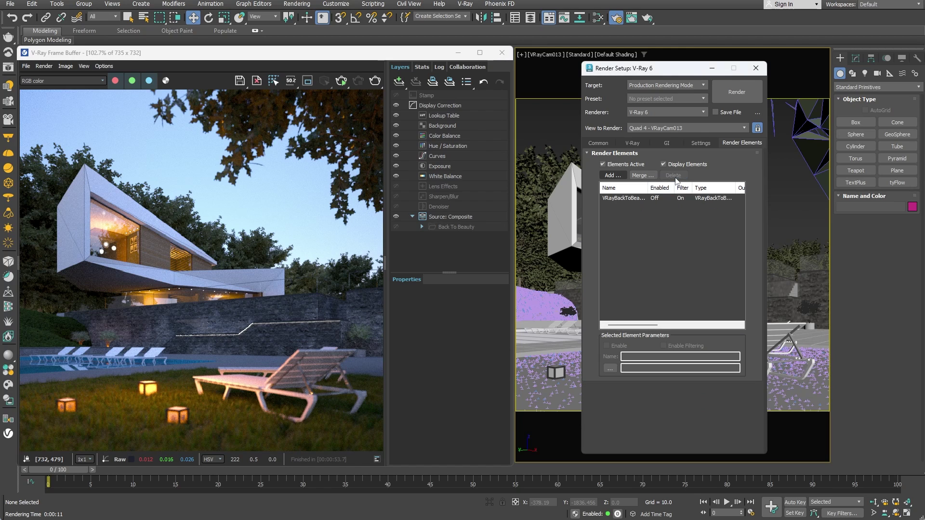
Switch the image sampler type to Bucket with a noise threshold of 0.005 and render the camera view
{"action": "left_click", "coordinate": [632, 144]}
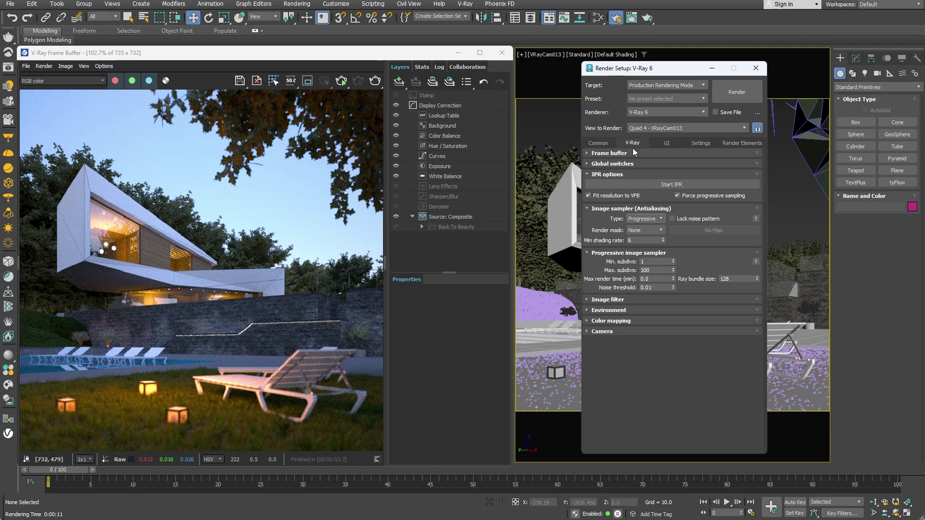
{"action": "left_click", "coordinate": [641, 219]}
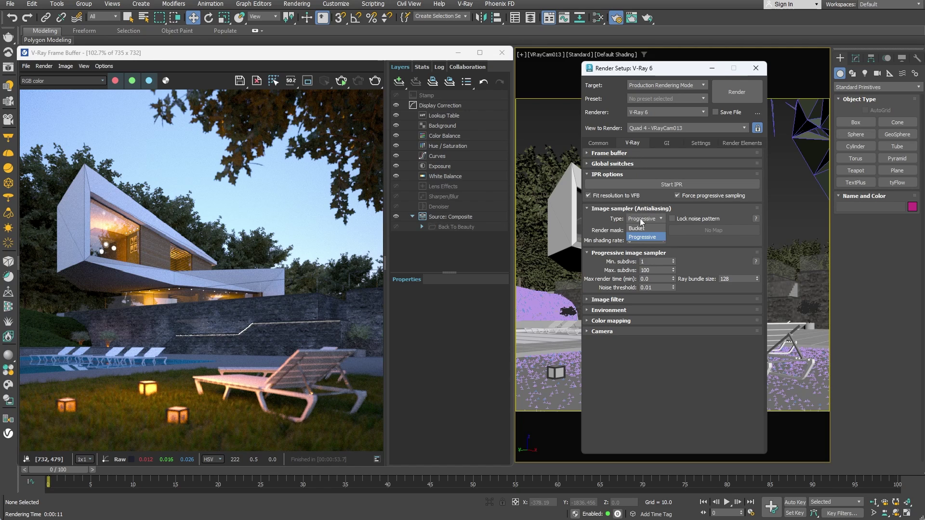
{"action": "left_click", "coordinate": [637, 228]}
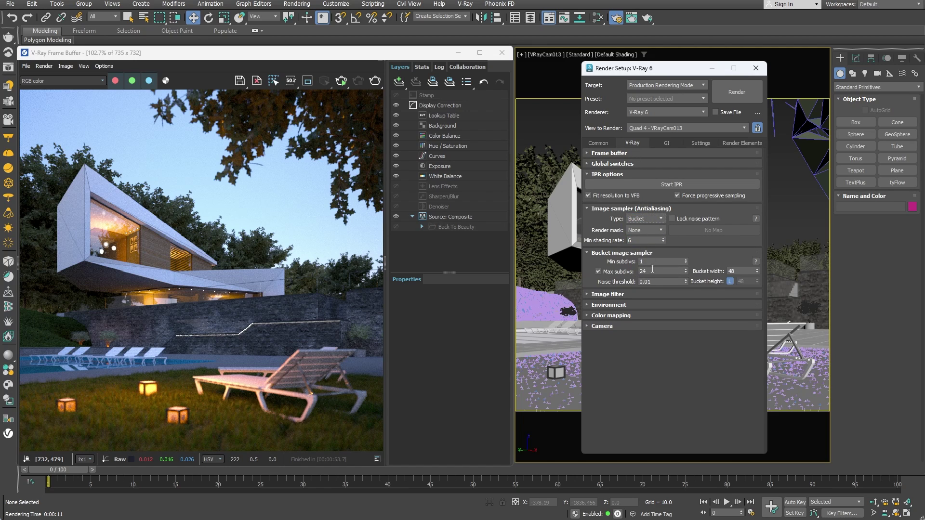
{"action": "left_click", "coordinate": [654, 281]}
{"action": "type", "text": "05"}
{"action": "key", "text": "Return"}
{"action": "left_click", "coordinate": [375, 81]}
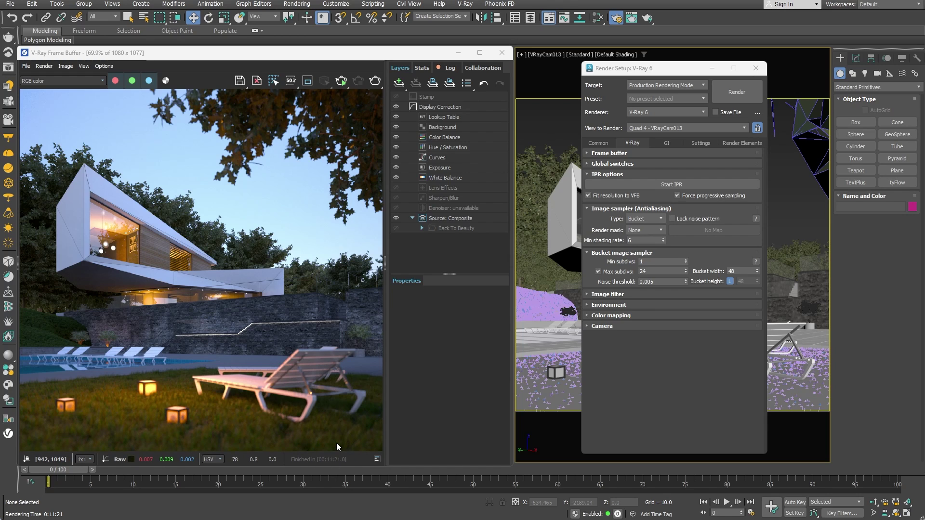
Examine the finished render up close around the lounge chair, stone wall and upper house facade
{"action": "scroll", "coordinate": [309, 392], "scroll_direction": "up", "scroll_amount": 2}
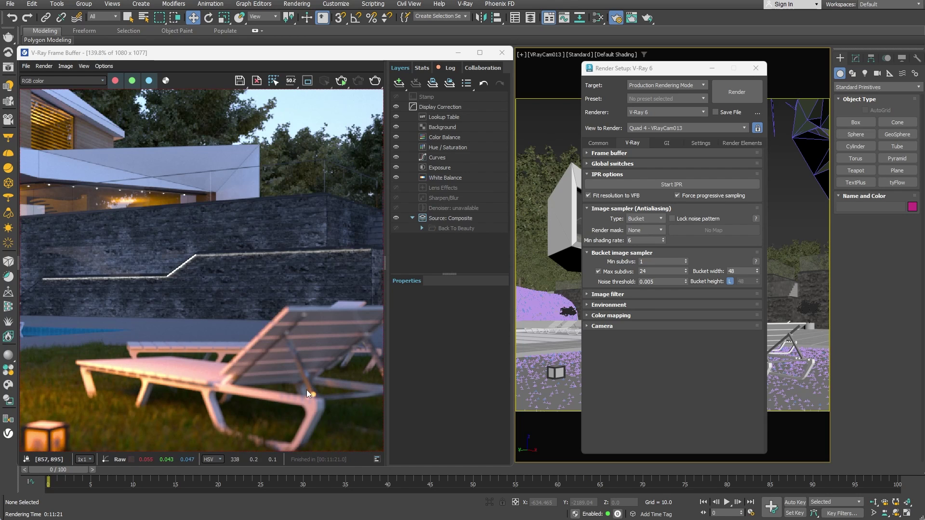
{"action": "middle_click_drag", "start_coordinate": [95, 210], "coordinate": [189, 270]}
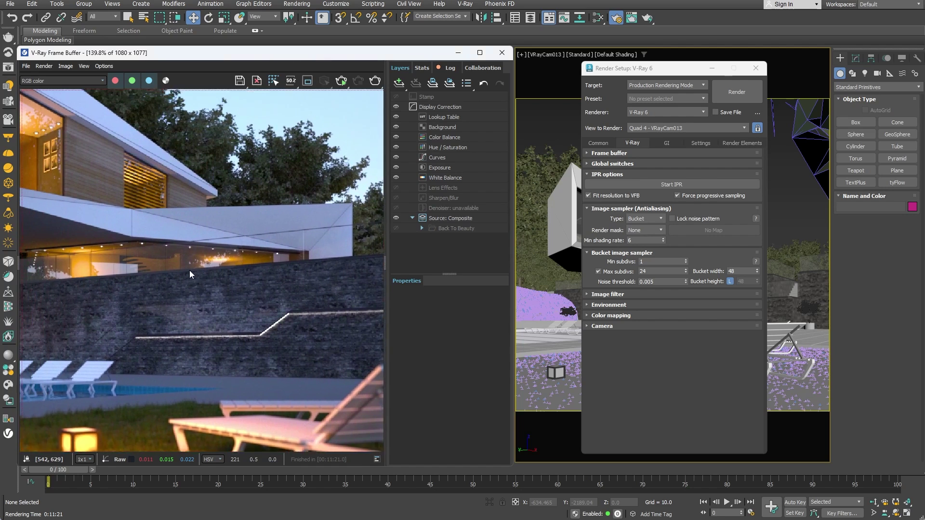
{"action": "middle_click_drag", "start_coordinate": [151, 245], "coordinate": [296, 323]}
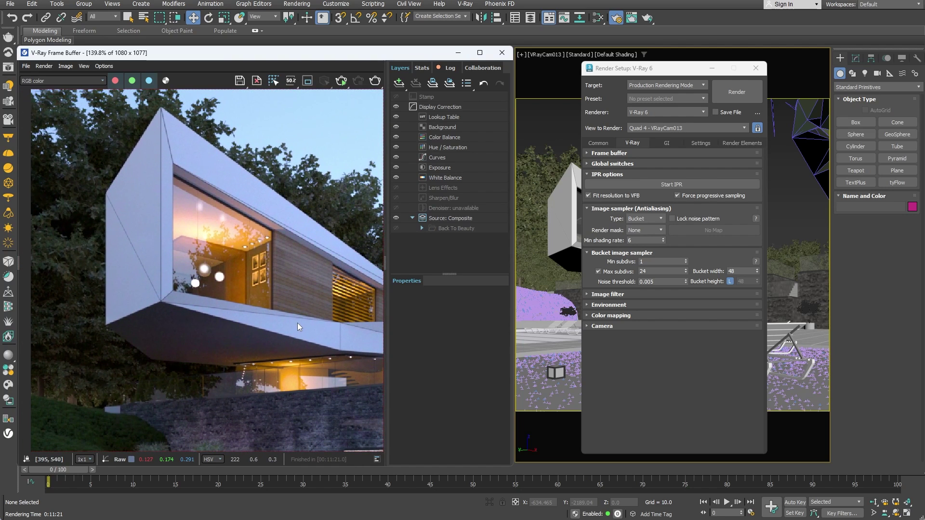
{"action": "scroll", "coordinate": [296, 323], "scroll_direction": "down", "scroll_amount": 2}
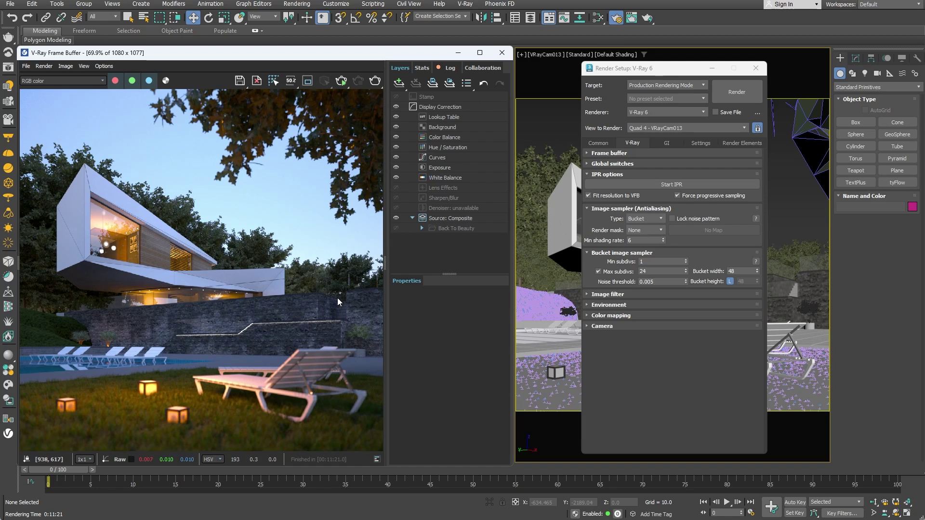
Set the bucket sampler's noise threshold to 0.01 and add a VRayDenoiser render element
{"action": "double_click", "coordinate": [650, 282]}
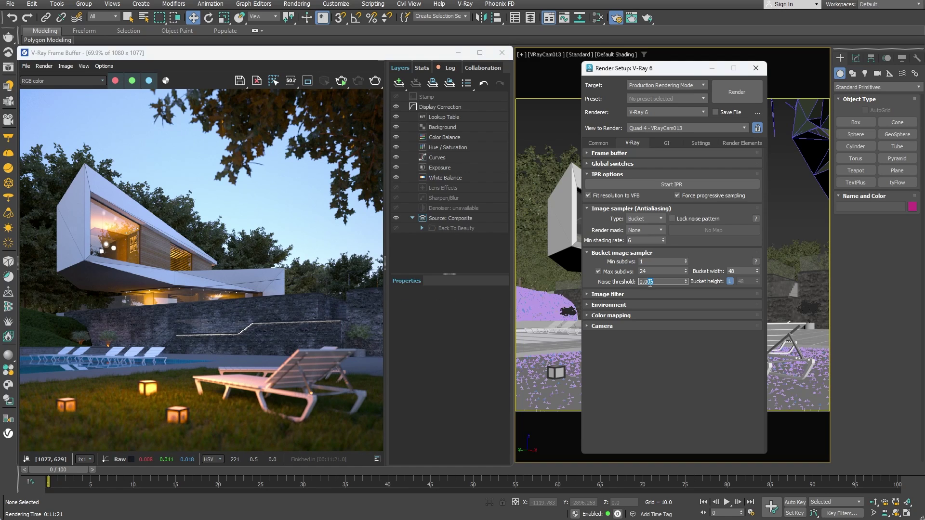
{"action": "type", "text": "1"}
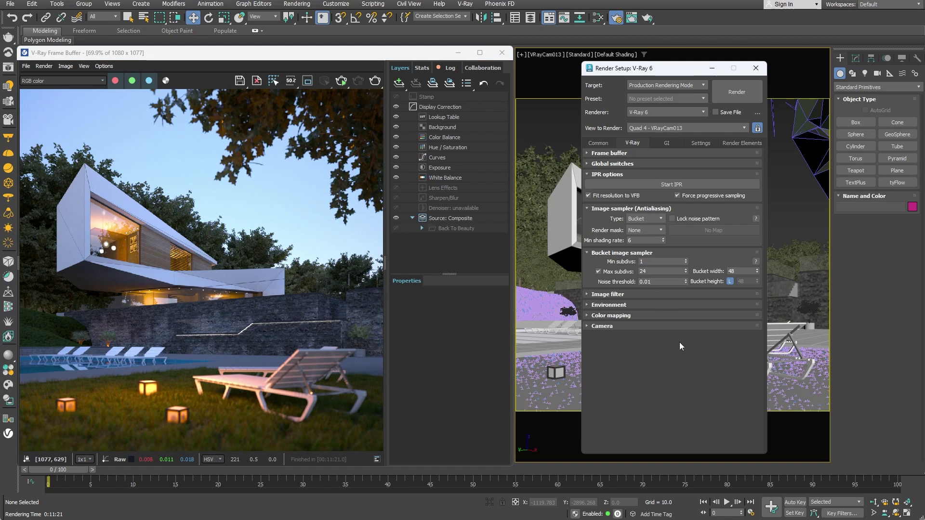
{"action": "left_click", "coordinate": [740, 144]}
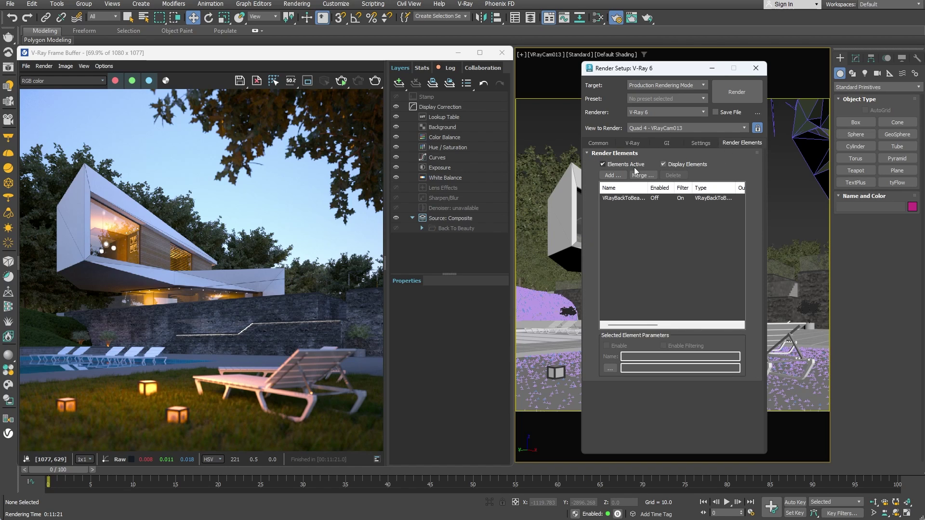
{"action": "left_click", "coordinate": [603, 175]}
{"action": "left_click", "coordinate": [611, 266]}
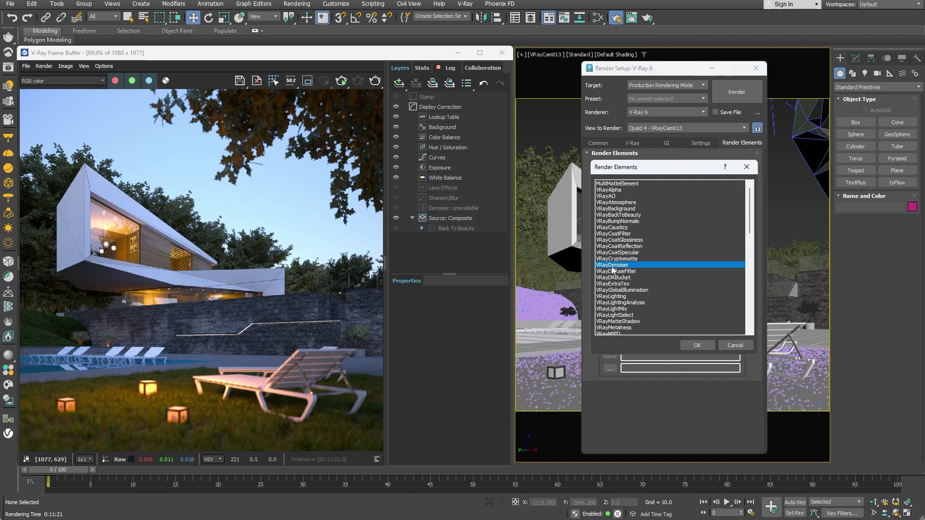
{"action": "left_click", "coordinate": [696, 345]}
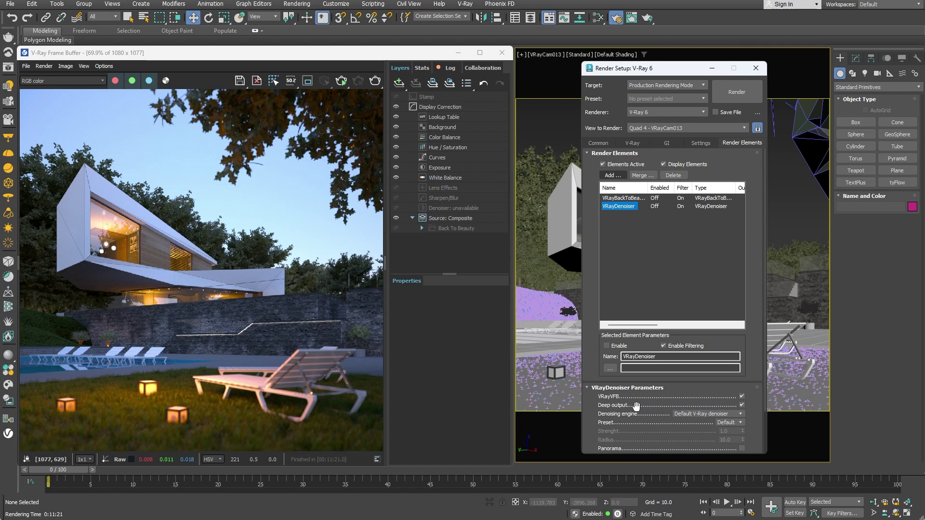
Render the view again and compare the house facade up close with the Denoiser layer on and off
{"action": "left_click", "coordinate": [375, 81]}
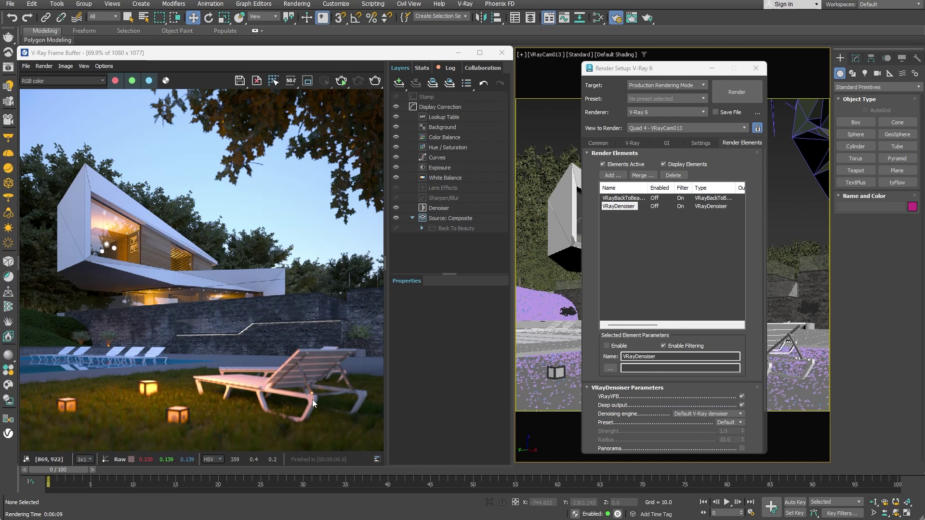
{"action": "scroll", "coordinate": [312, 400], "scroll_direction": "up", "scroll_amount": 1}
{"action": "middle_click_drag", "start_coordinate": [109, 240], "coordinate": [197, 264]}
{"action": "middle_click_drag", "start_coordinate": [145, 213], "coordinate": [274, 280]}
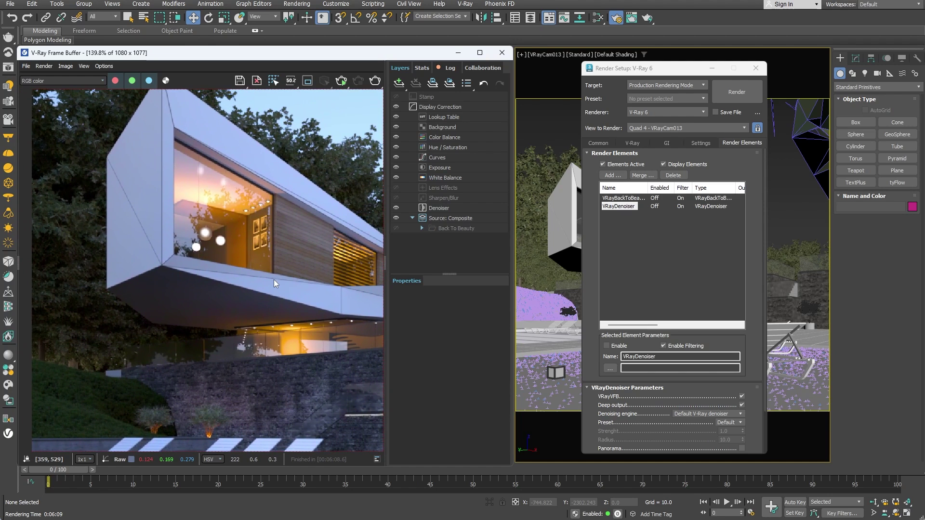
{"action": "left_click", "coordinate": [396, 208]}
{"action": "left_click", "coordinate": [396, 208]}
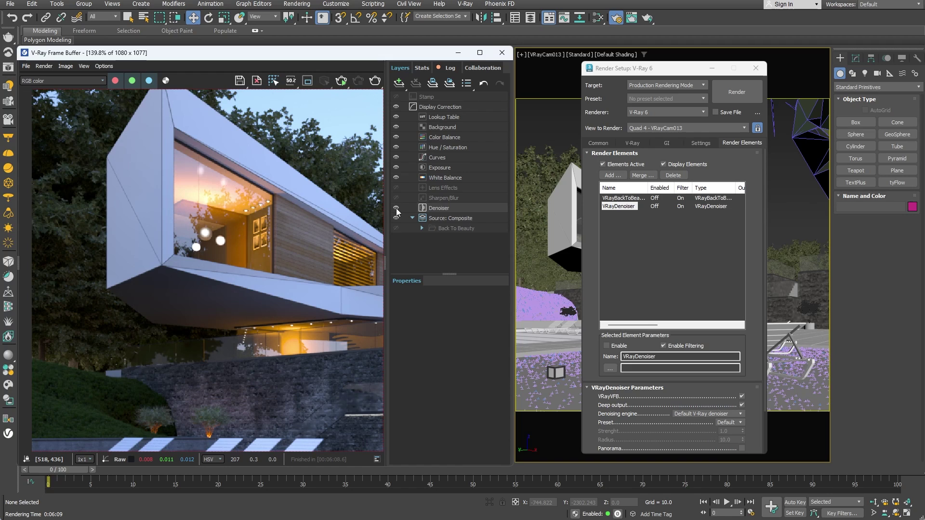
{"action": "left_click", "coordinate": [396, 208]}
{"action": "left_click", "coordinate": [396, 208]}
{"action": "scroll", "coordinate": [302, 244], "scroll_direction": "down", "scroll_amount": 3}
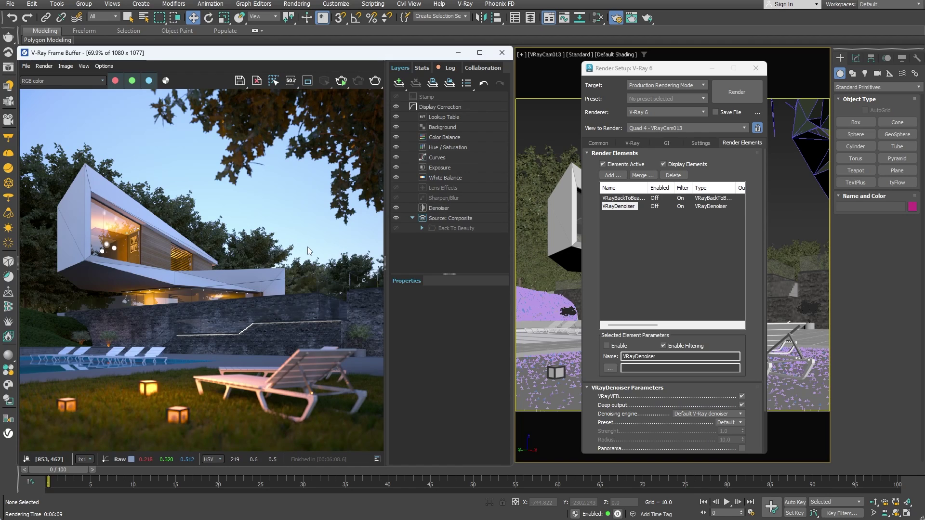
Set the frame buffer Denoiser layer's preset to Custom and its strength to 7
{"action": "left_click", "coordinate": [738, 423]}
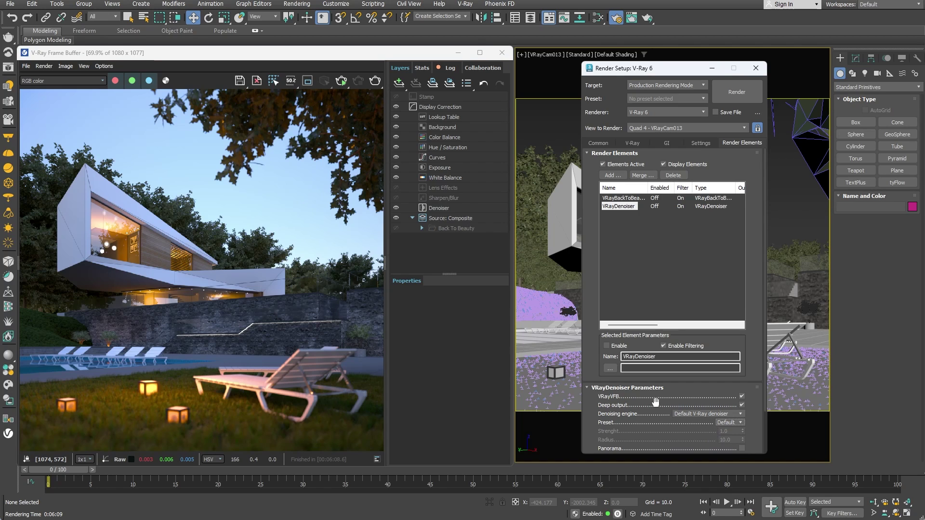
{"action": "left_click", "coordinate": [453, 210]}
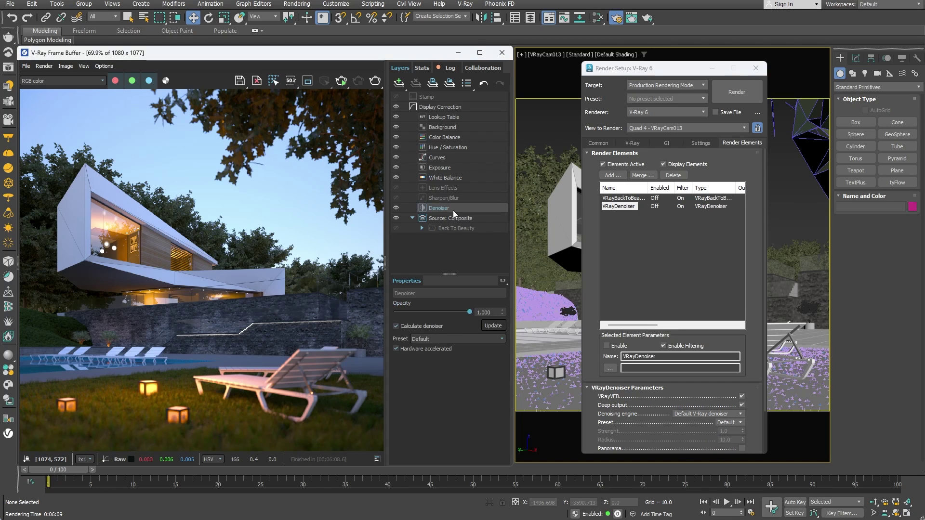
{"action": "left_click", "coordinate": [455, 338]}
{"action": "left_click", "coordinate": [429, 373]}
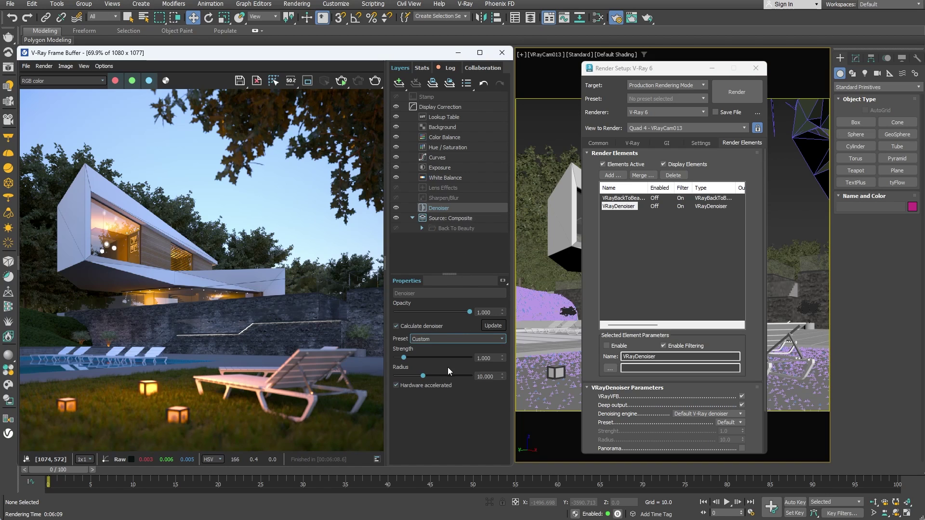
{"action": "left_click_drag", "start_coordinate": [492, 358], "coordinate": [471, 359]}
{"action": "type", "text": "7"}
{"action": "key", "text": "Return"}
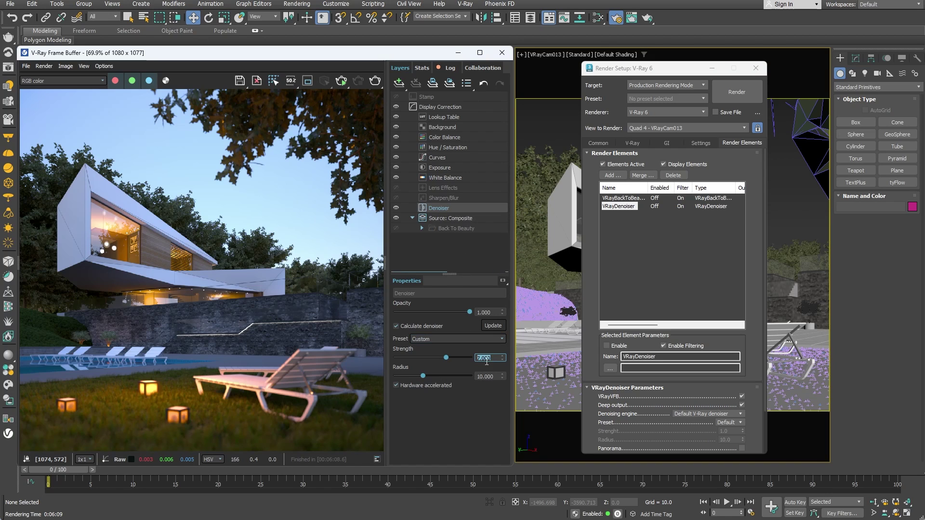
Check the house and stone wall up close, and set the Denoiser layer's preset to Default
{"action": "scroll", "coordinate": [333, 332], "scroll_direction": "up", "scroll_amount": 1}
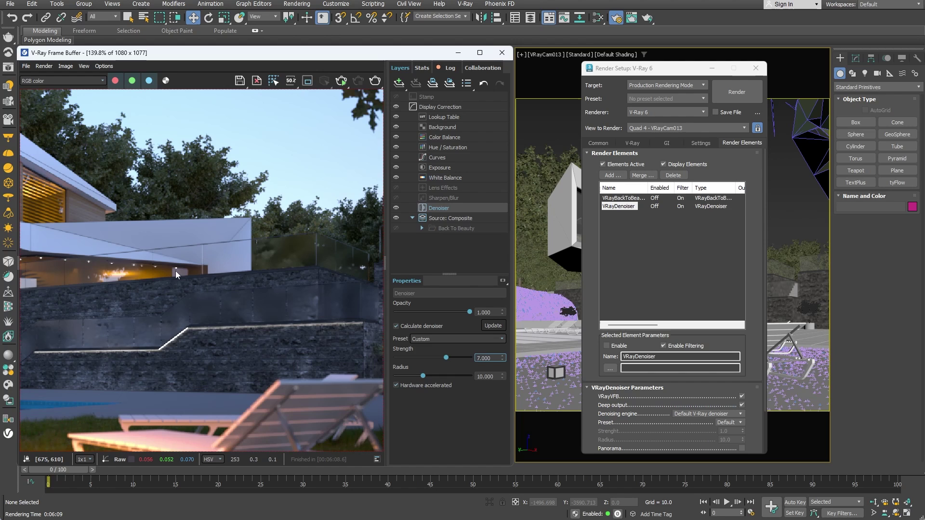
{"action": "middle_click_drag", "start_coordinate": [175, 271], "coordinate": [271, 273]}
{"action": "left_click", "coordinate": [415, 339]}
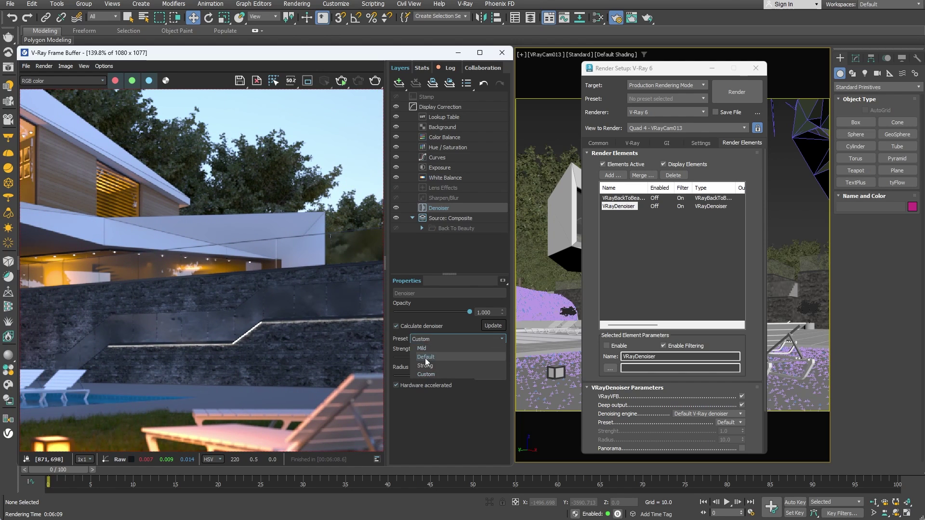
{"action": "left_click", "coordinate": [424, 357]}
Examine the stone wall behind the glass railing up close and save the current render to the frame buffer history
{"action": "scroll", "coordinate": [229, 301], "scroll_direction": "down", "scroll_amount": 1}
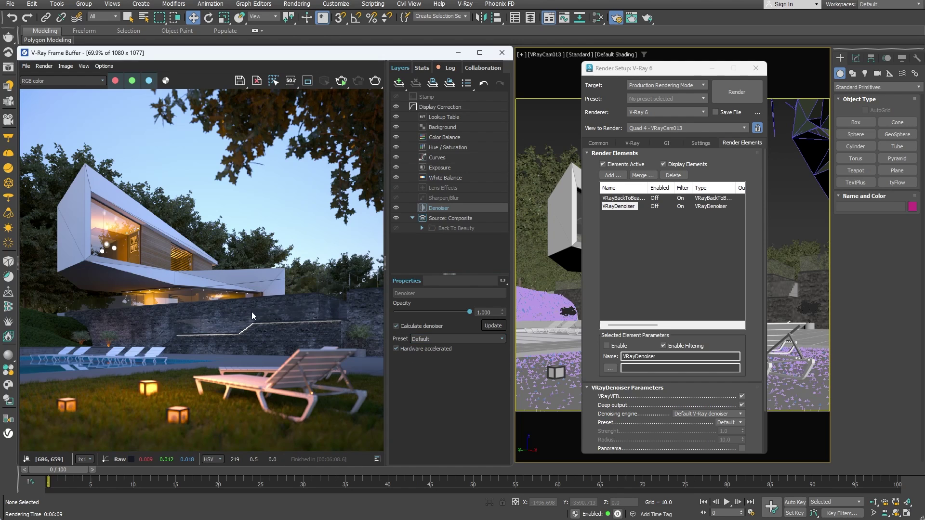
{"action": "scroll", "coordinate": [260, 320], "scroll_direction": "up", "scroll_amount": 1}
{"action": "scroll", "coordinate": [258, 320], "scroll_direction": "up", "scroll_amount": 1}
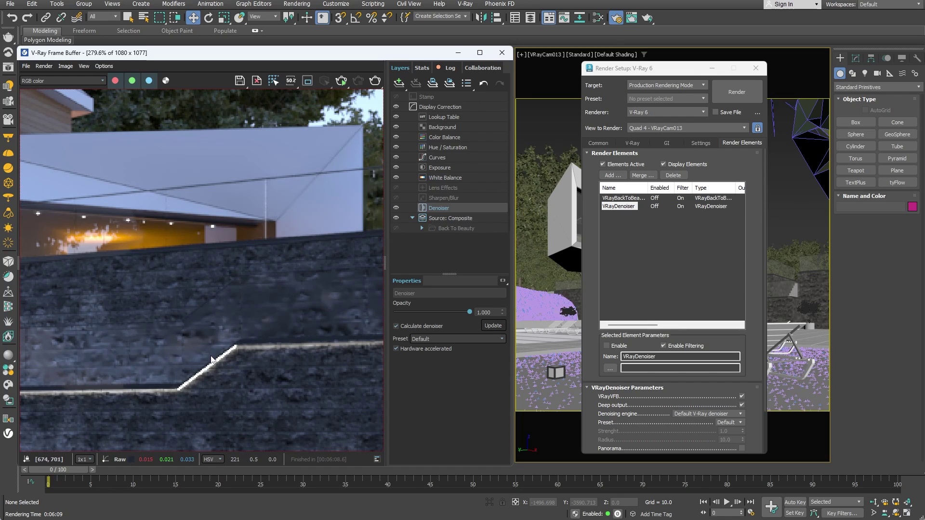
{"action": "middle_click_drag", "start_coordinate": [278, 303], "coordinate": [128, 311]}
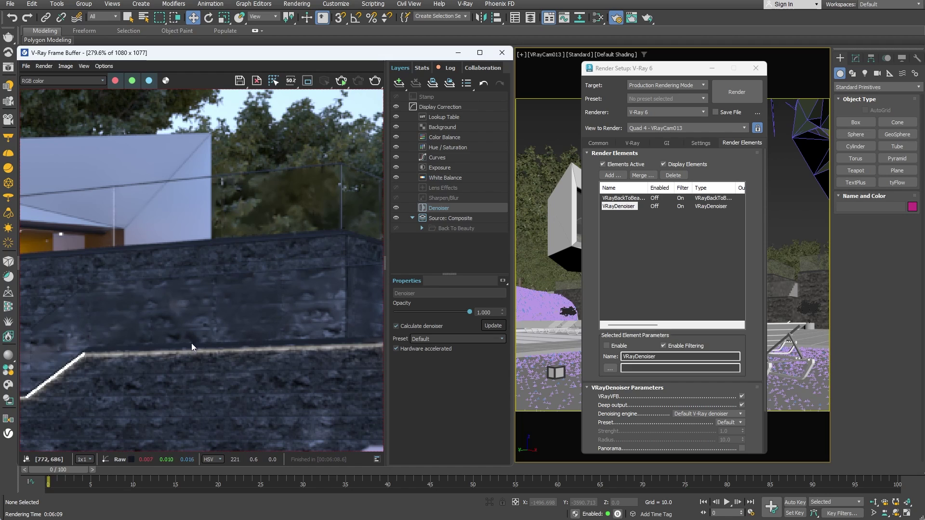
{"action": "middle_click_drag", "start_coordinate": [124, 338], "coordinate": [124, 302]}
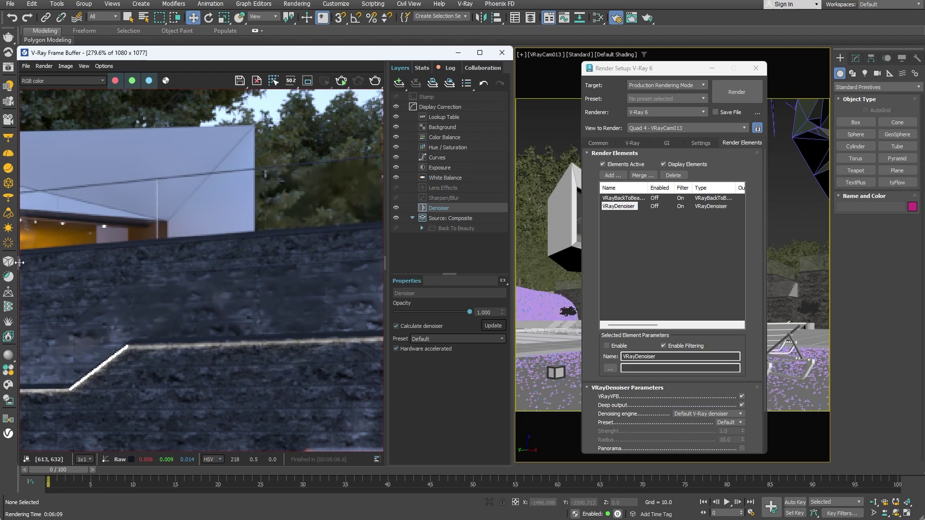
{"action": "left_click_drag", "start_coordinate": [19, 263], "coordinate": [54, 262]}
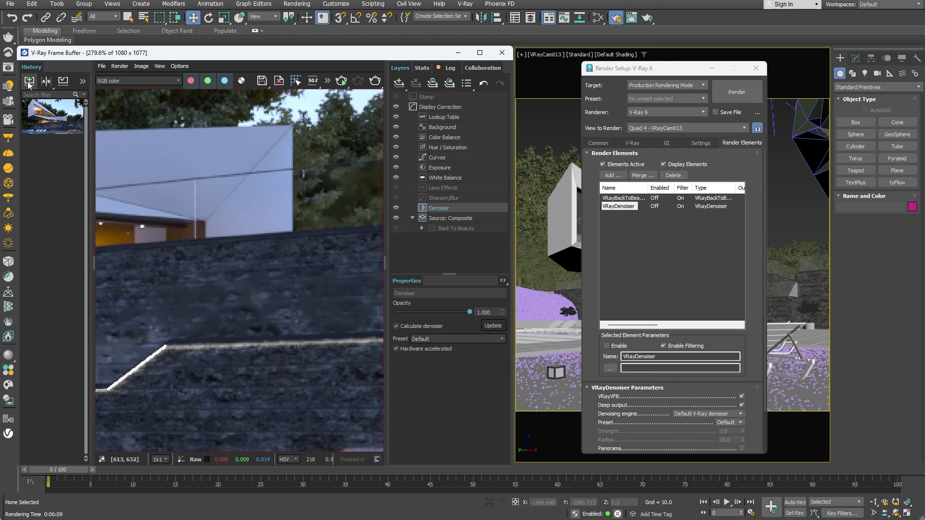
{"action": "left_click", "coordinate": [29, 84]}
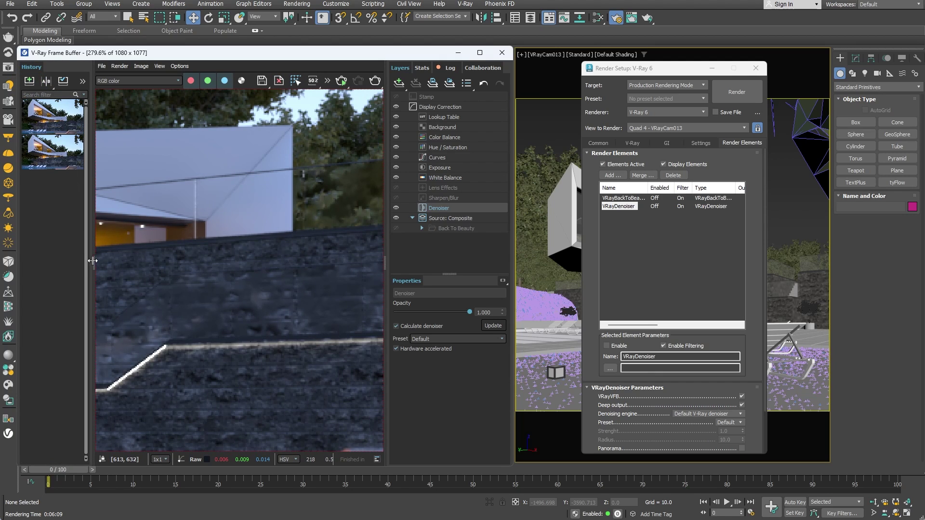
{"action": "left_click_drag", "start_coordinate": [92, 261], "coordinate": [37, 262]}
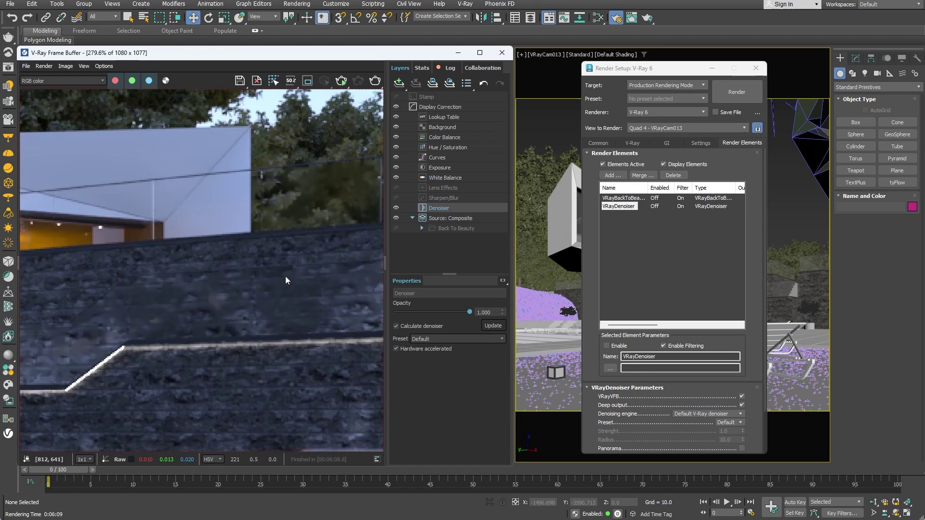
Pick the glass railing's material from the viewport into the Slate Material Editor and set its refraction Affect channels to All channels
{"action": "scroll", "coordinate": [285, 279], "scroll_direction": "down", "scroll_amount": 2}
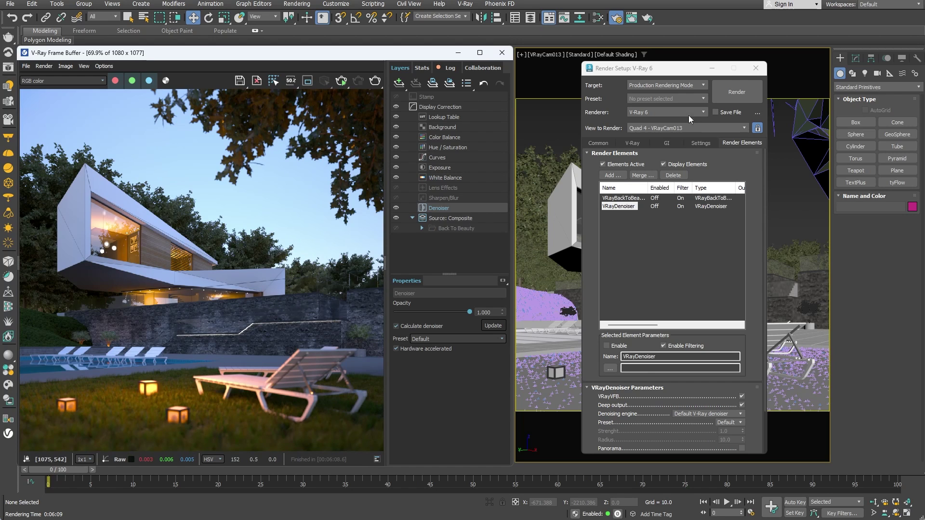
{"action": "left_click", "coordinate": [756, 68]}
{"action": "left_click", "coordinate": [599, 18]}
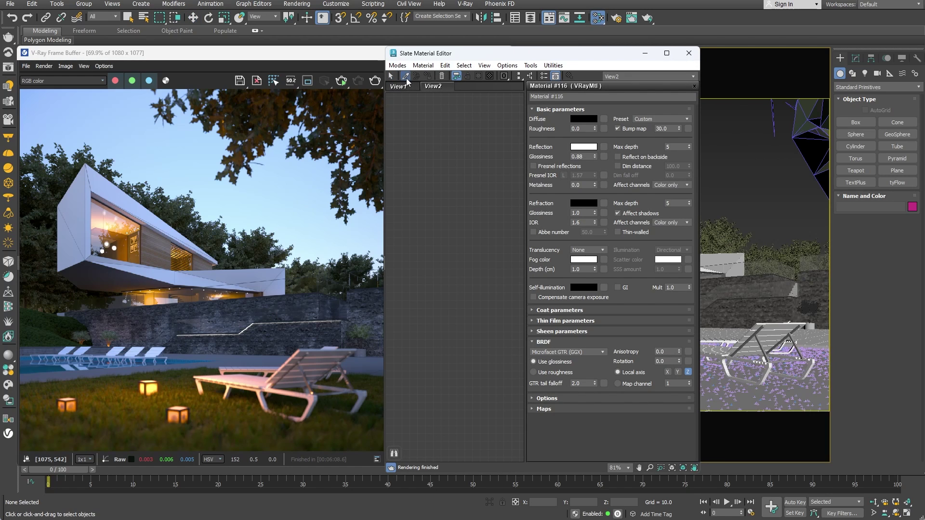
{"action": "left_click", "coordinate": [405, 76]}
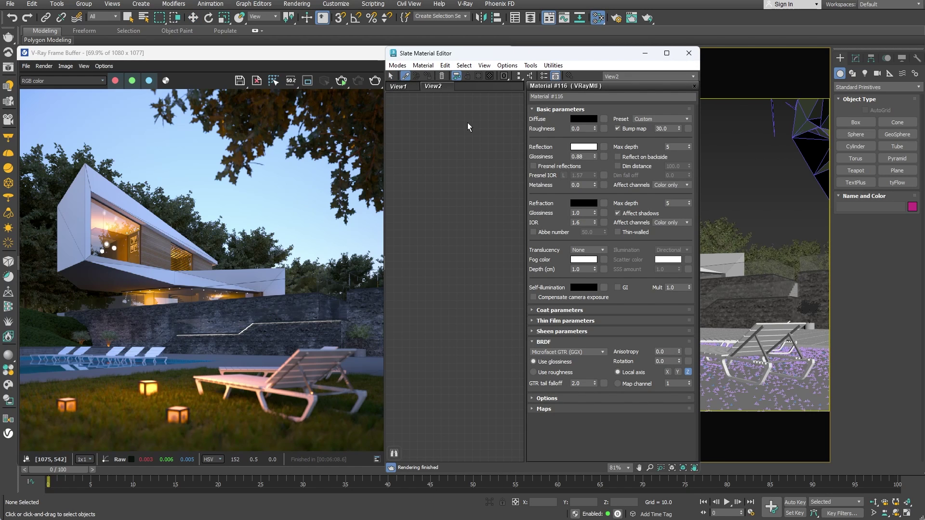
{"action": "left_click", "coordinate": [754, 287]}
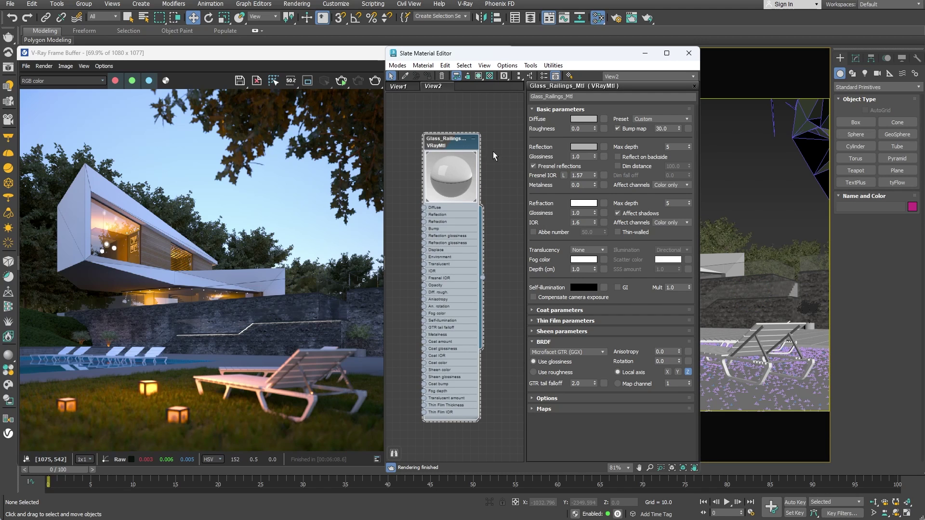
{"action": "left_click", "coordinate": [671, 222]}
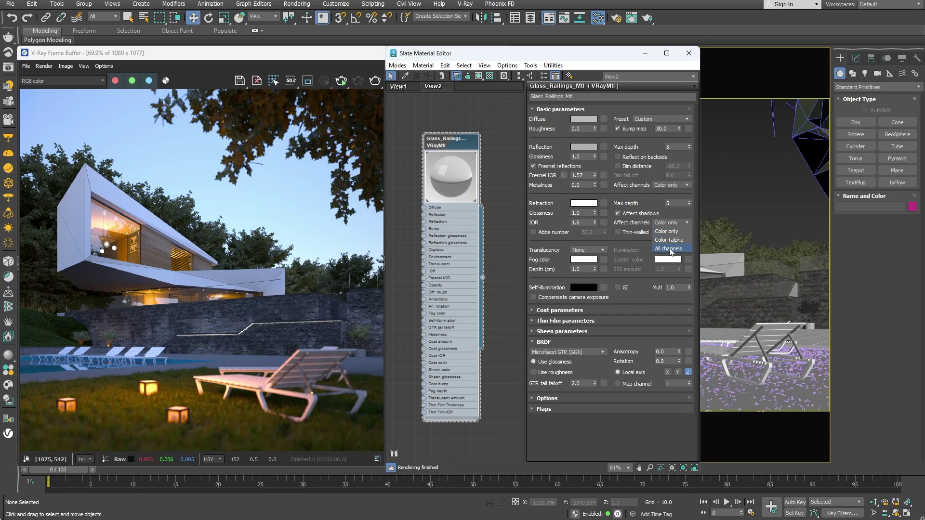
{"action": "left_click", "coordinate": [670, 249]}
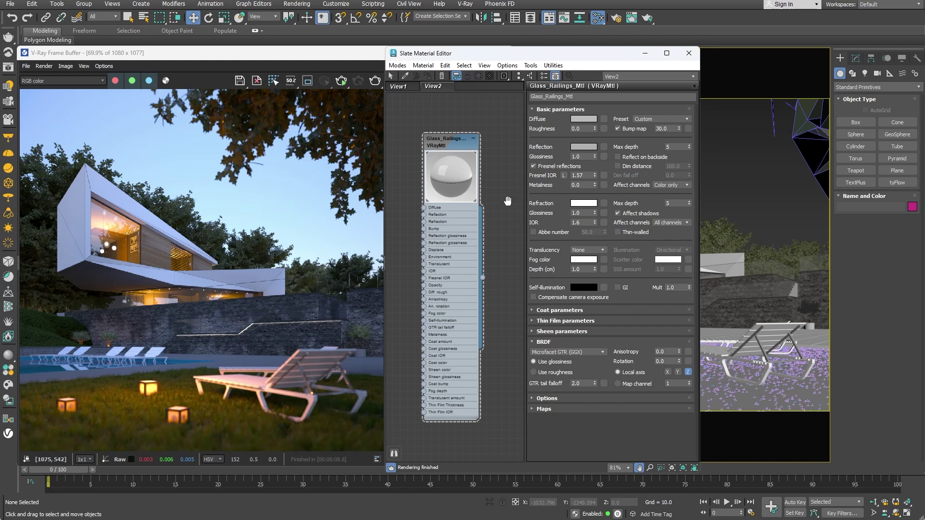
Set the reflection Affect channels of Material #116 to All channels and reopen the Glass_Railings_Mtl parameters
{"action": "middle_click_drag", "start_coordinate": [504, 201], "coordinate": [391, 192]}
{"action": "double_click", "coordinate": [451, 144]}
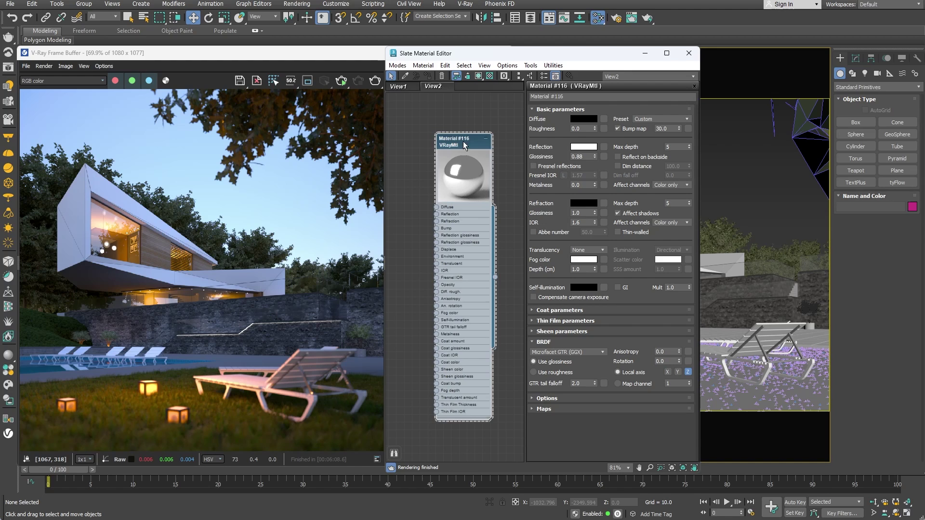
{"action": "left_click", "coordinate": [671, 185]}
{"action": "left_click", "coordinate": [670, 213]}
{"action": "middle_click_drag", "start_coordinate": [414, 179], "coordinate": [552, 176]}
{"action": "double_click", "coordinate": [456, 141]}
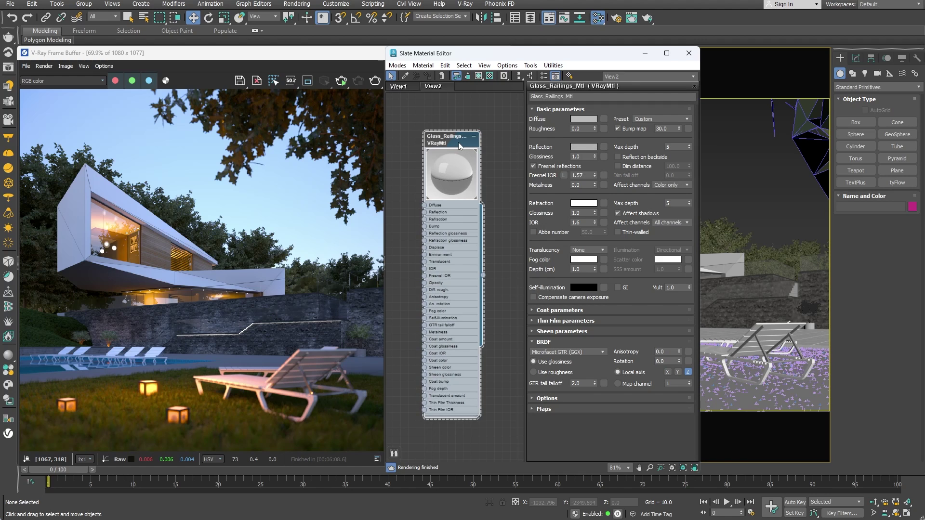
Define a render region around the house and stone wall and render it
{"action": "left_click", "coordinate": [307, 81]}
{"action": "left_click_drag", "start_coordinate": [67, 173], "coordinate": [392, 353]}
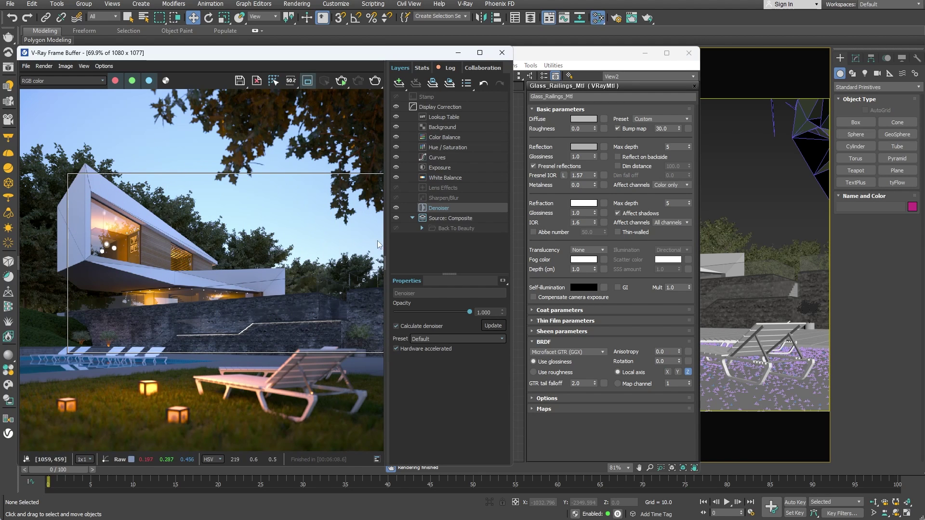
{"action": "left_click", "coordinate": [374, 83]}
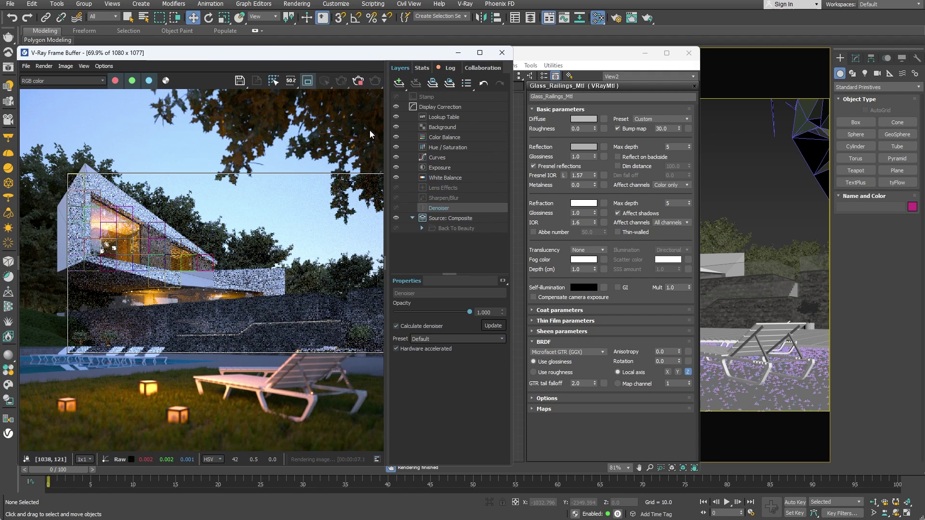
Save the new render to the history and compare it with the earlier saved render around the glass railing using A/B comparison
{"action": "scroll", "coordinate": [254, 323], "scroll_direction": "up", "scroll_amount": 2}
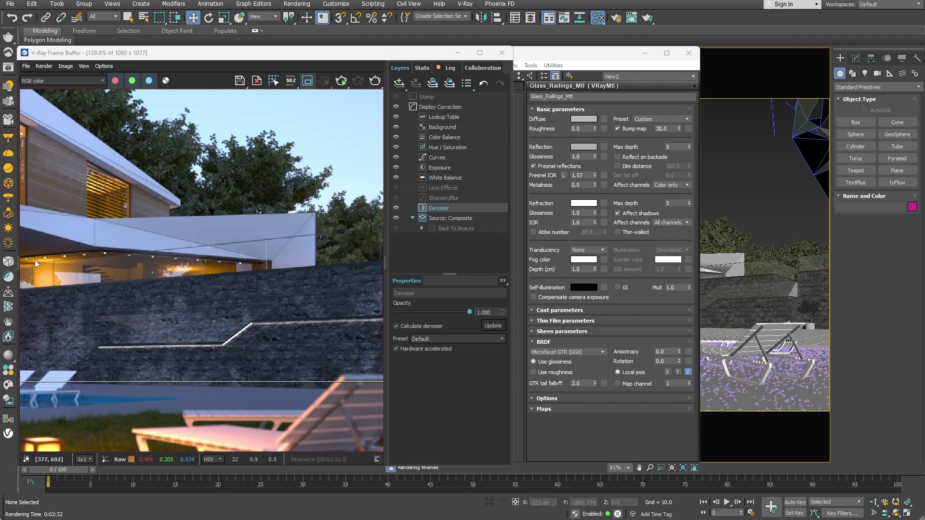
{"action": "left_click", "coordinate": [18, 261]}
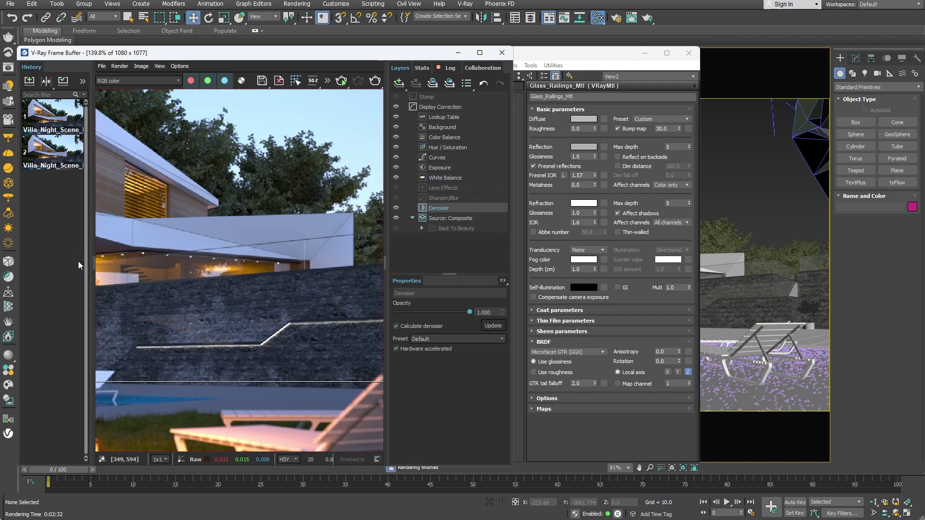
{"action": "left_click", "coordinate": [30, 81]}
{"action": "left_click", "coordinate": [46, 81]}
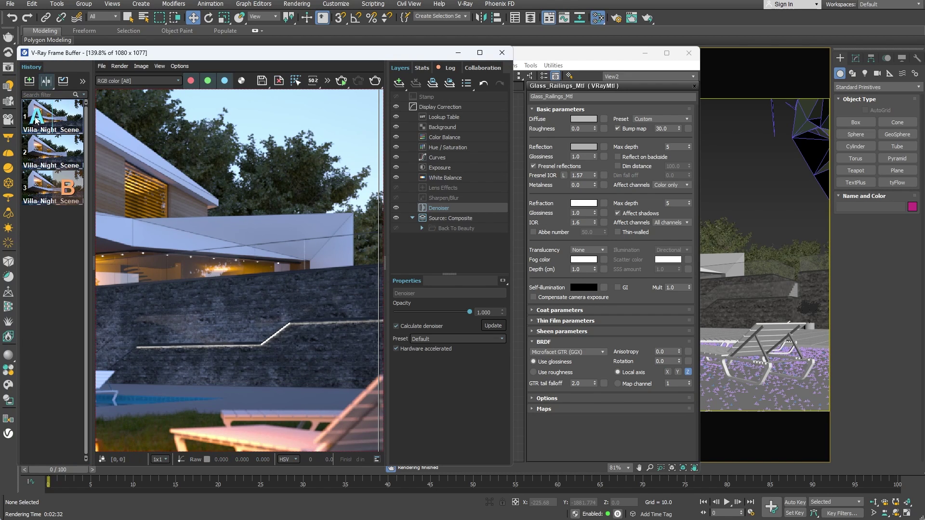
{"action": "left_click", "coordinate": [67, 152]}
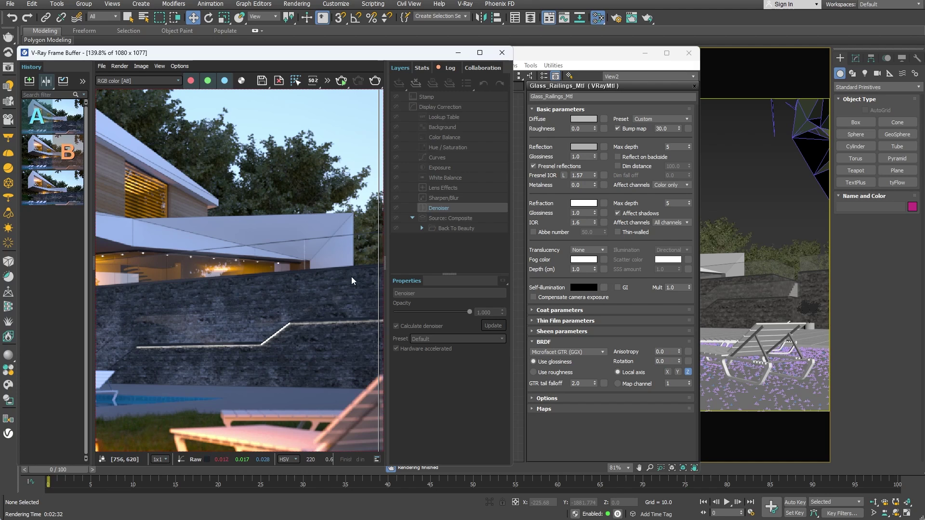
{"action": "left_click_drag", "start_coordinate": [378, 279], "coordinate": [312, 332]}
{"action": "scroll", "coordinate": [292, 330], "scroll_direction": "up", "scroll_amount": 1}
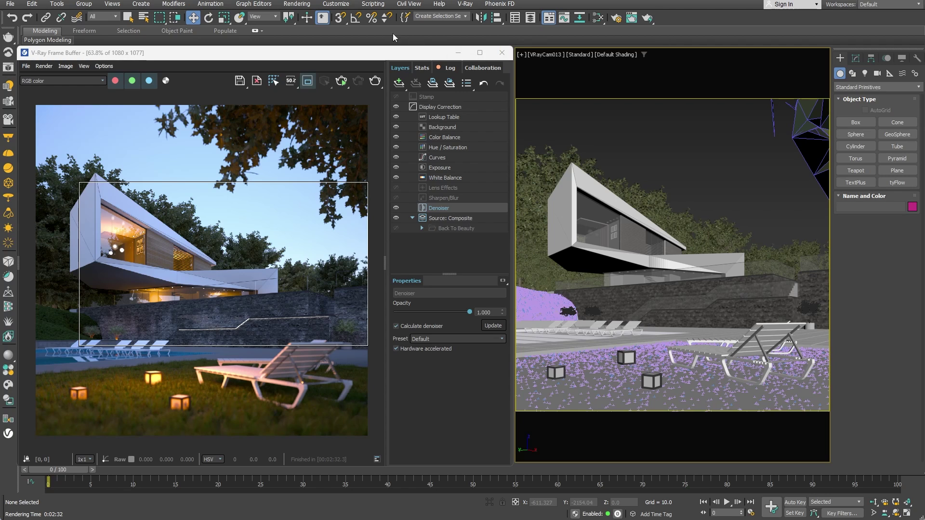
Add a VRayCryptomatte render element in the render setup and render the region again
{"action": "left_click", "coordinate": [297, 4]}
{"action": "left_click", "coordinate": [297, 53]}
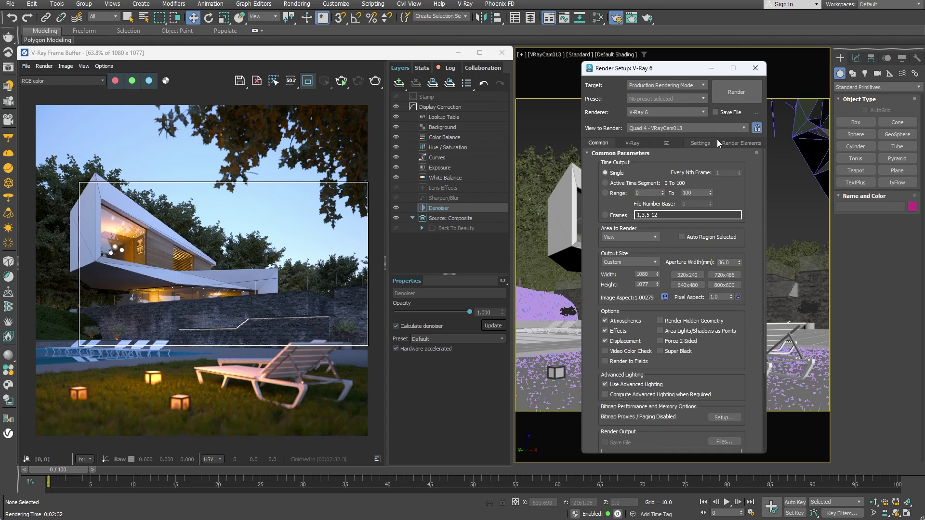
{"action": "left_click", "coordinate": [732, 141]}
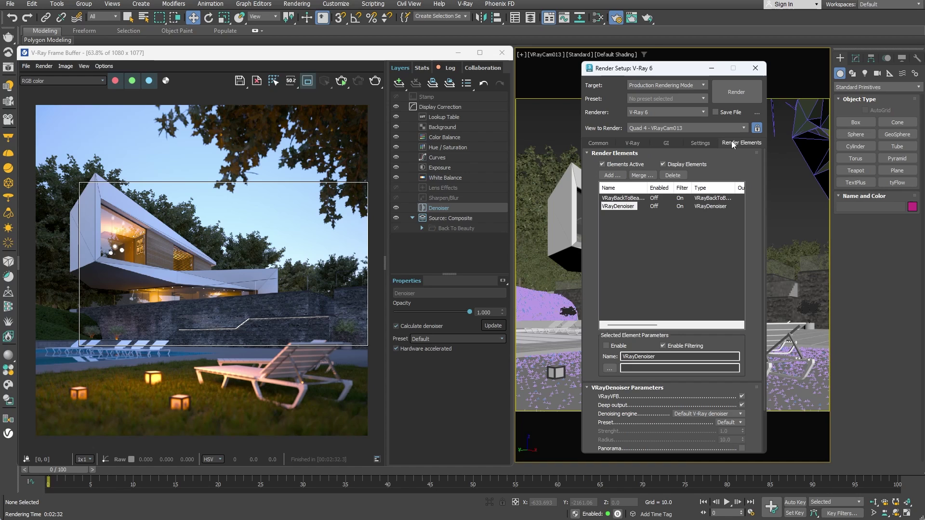
{"action": "left_click", "coordinate": [610, 175]}
{"action": "left_click", "coordinate": [616, 259]}
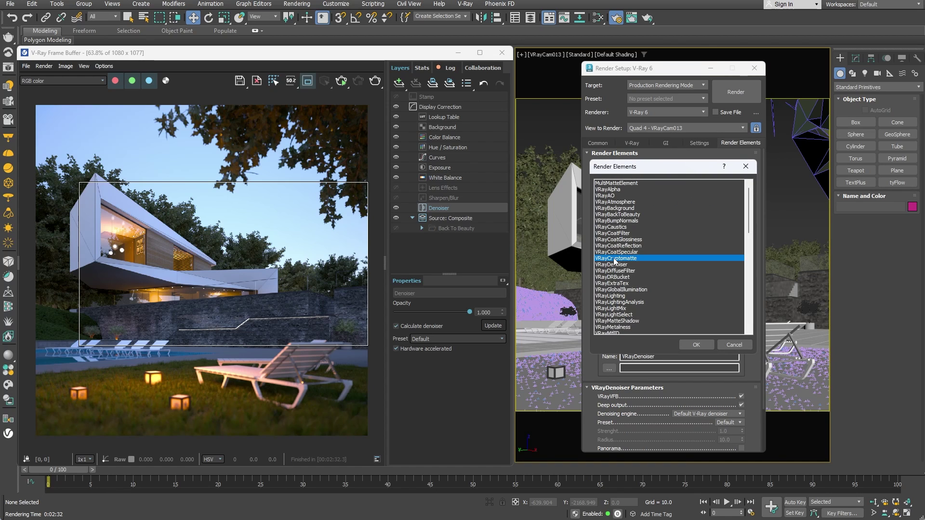
{"action": "left_click", "coordinate": [693, 345]}
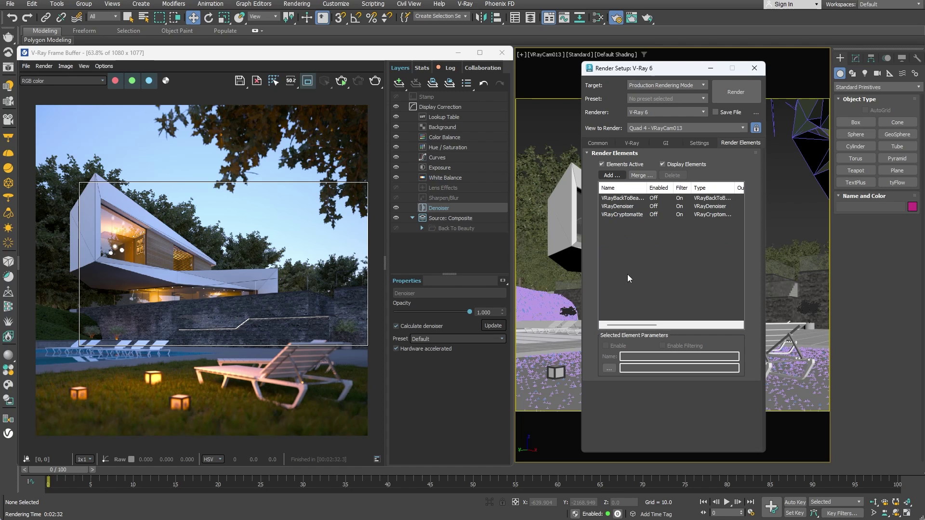
{"action": "left_click", "coordinate": [377, 81]}
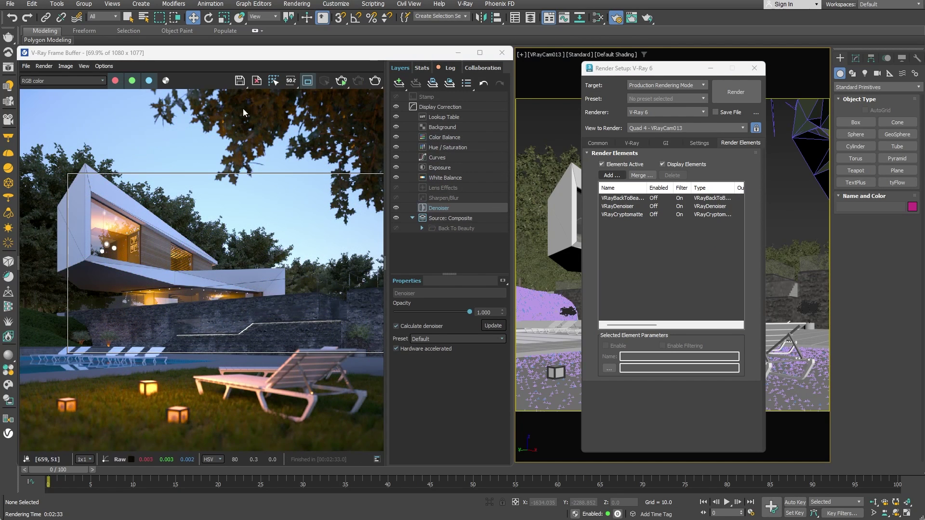
Add an inverted Cryptomatte mask to the Denoiser layer and pick Railing_Exterior_Stairs_Glass and the upper glass railing for it
{"action": "scroll", "coordinate": [271, 315], "scroll_direction": "up", "scroll_amount": 6}
{"action": "middle_click_drag", "start_coordinate": [220, 313], "coordinate": [202, 314]}
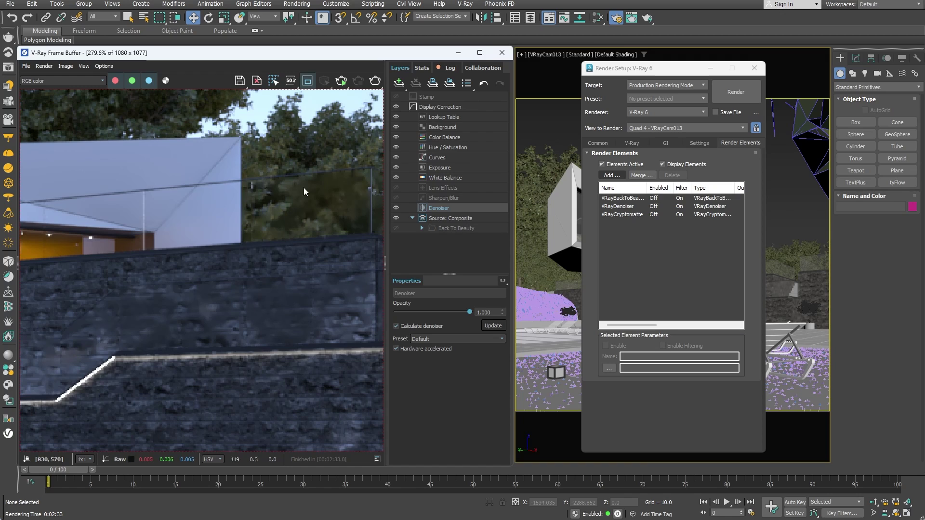
{"action": "right_click", "coordinate": [455, 208]}
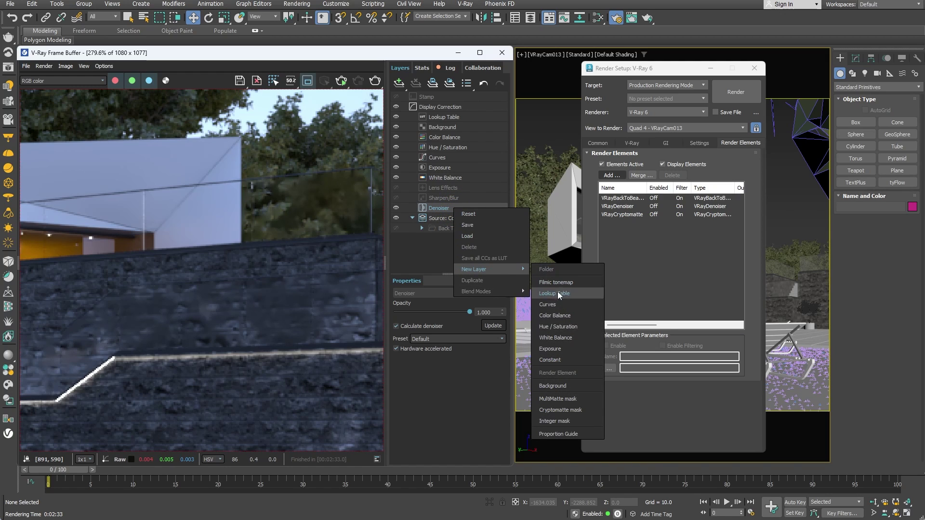
{"action": "left_click", "coordinate": [558, 410]}
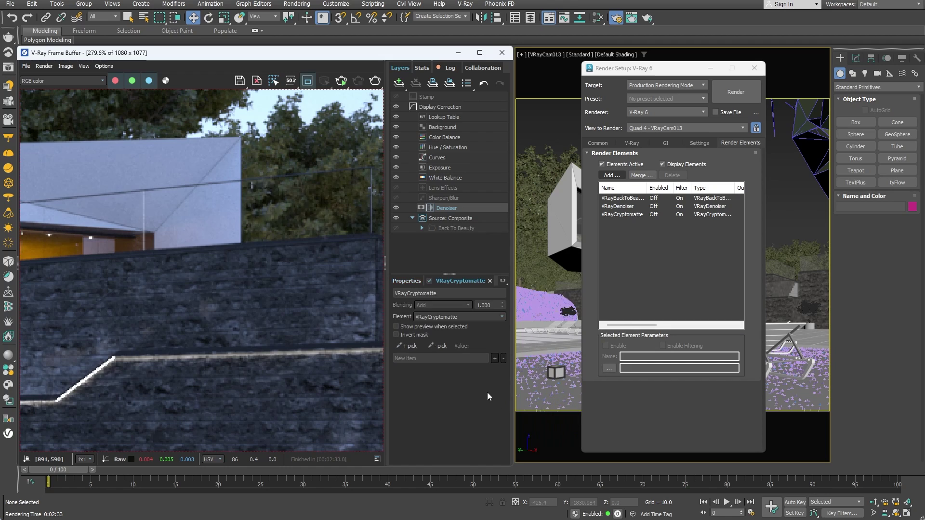
{"action": "left_click", "coordinate": [408, 346]}
{"action": "left_click", "coordinate": [275, 318]}
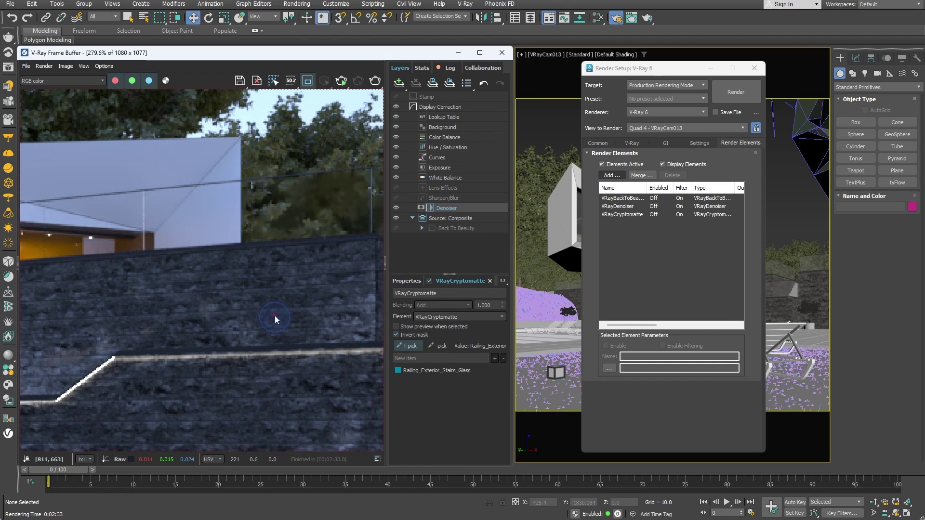
{"action": "left_click", "coordinate": [330, 192]}
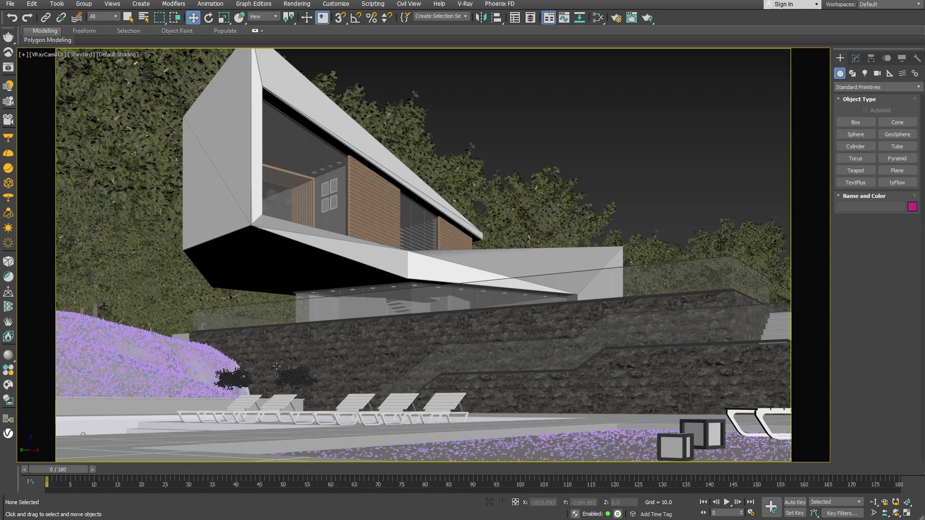
Move the camera animation to frame 180 and open the V-Ray 6 for 3ds Max 2023 program folder in File Explorer
{"action": "left_click_drag", "start_coordinate": [59, 470], "coordinate": [887, 388]}
{"action": "key", "text": "w"}
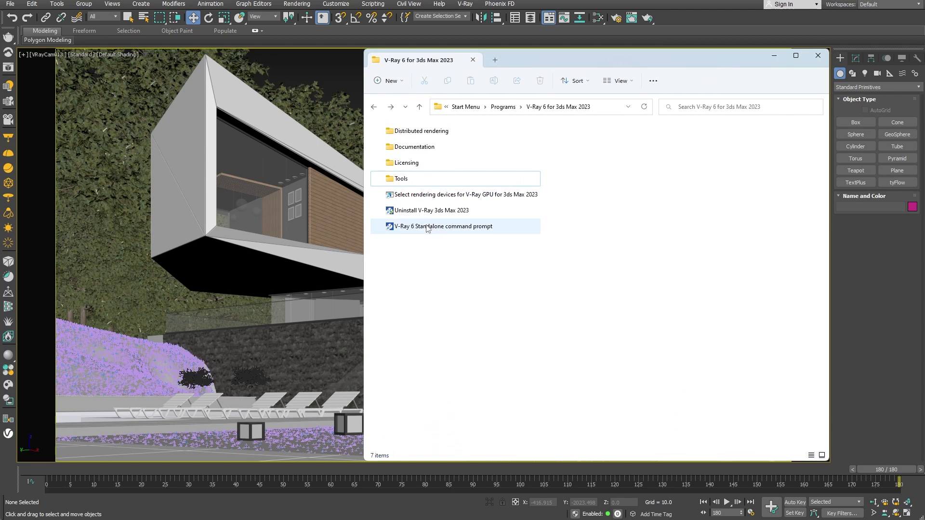
Open the Tools folder of V-Ray 6 for 3ds Max 2023, pick out the Denoiser tool shortcut and minimise the window
{"action": "double_click", "coordinate": [412, 180]}
{"action": "left_click", "coordinate": [399, 147]}
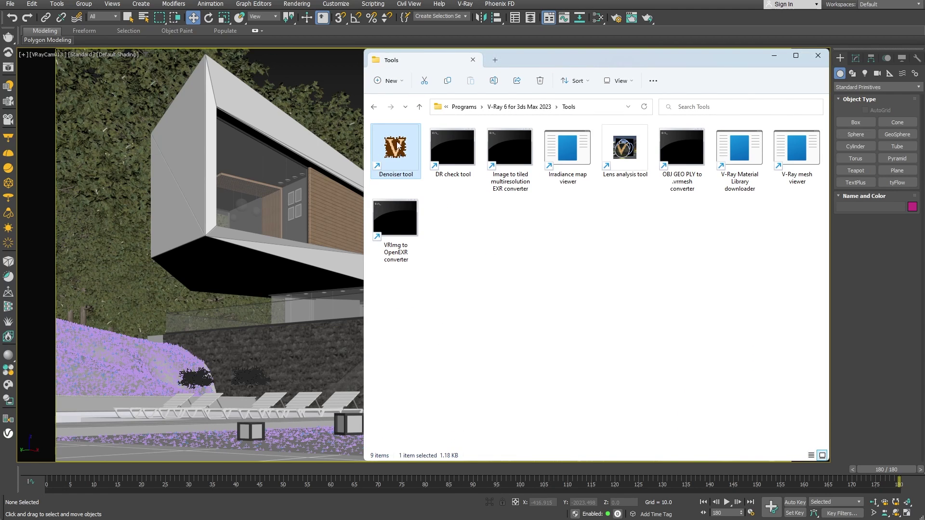
{"action": "left_click", "coordinate": [774, 56]}
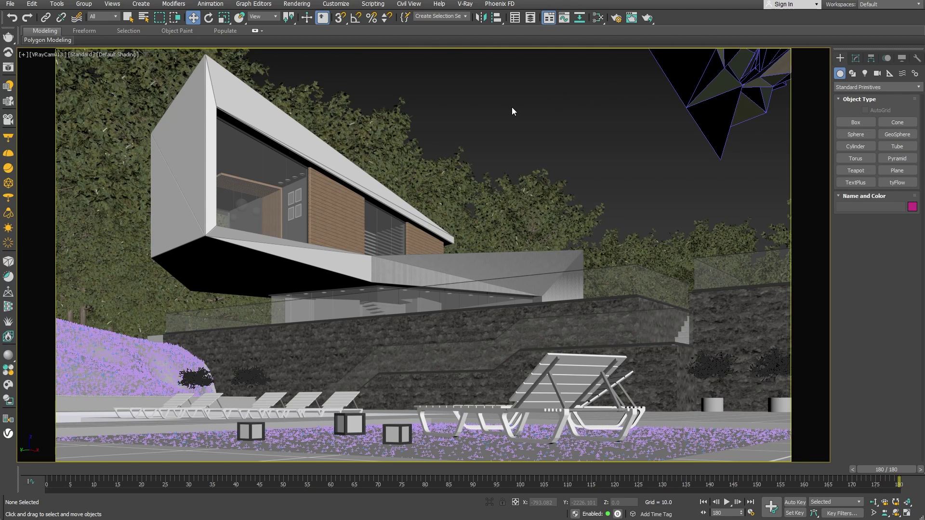
Open the V-Ray render setup and set the time output to the frame range 0 to 180
{"action": "left_click", "coordinate": [306, 5]}
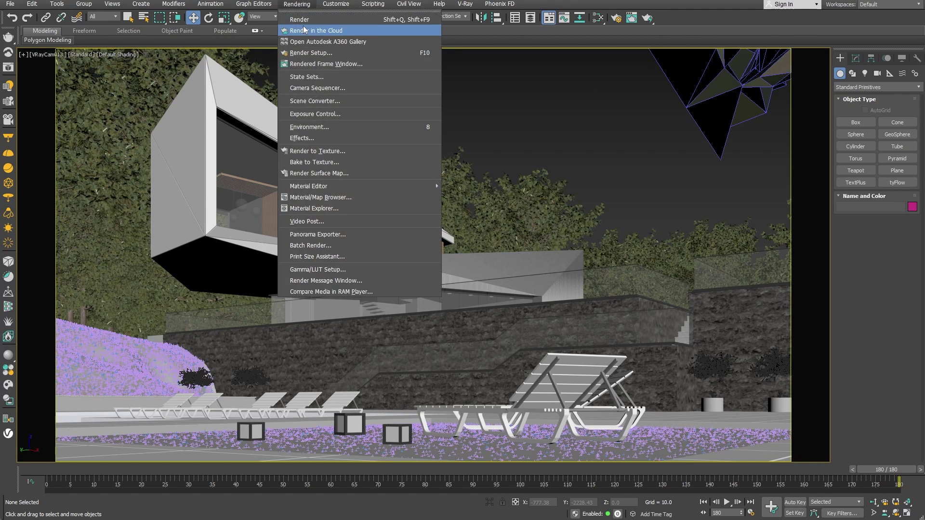
{"action": "left_click", "coordinate": [306, 53]}
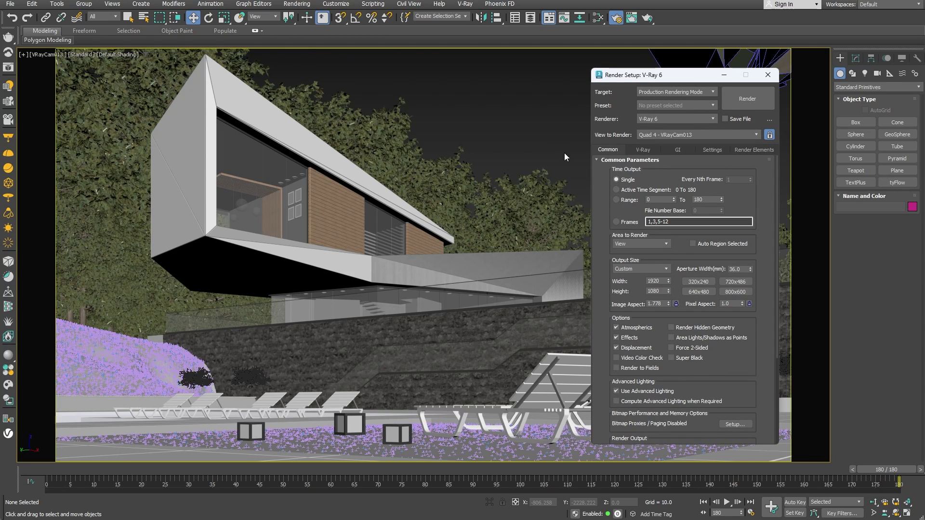
{"action": "left_click", "coordinate": [616, 199]}
{"action": "scroll", "coordinate": [775, 251], "scroll_direction": "down", "scroll_amount": 2}
{"action": "left_click_drag", "start_coordinate": [776, 254], "coordinate": [779, 329]}
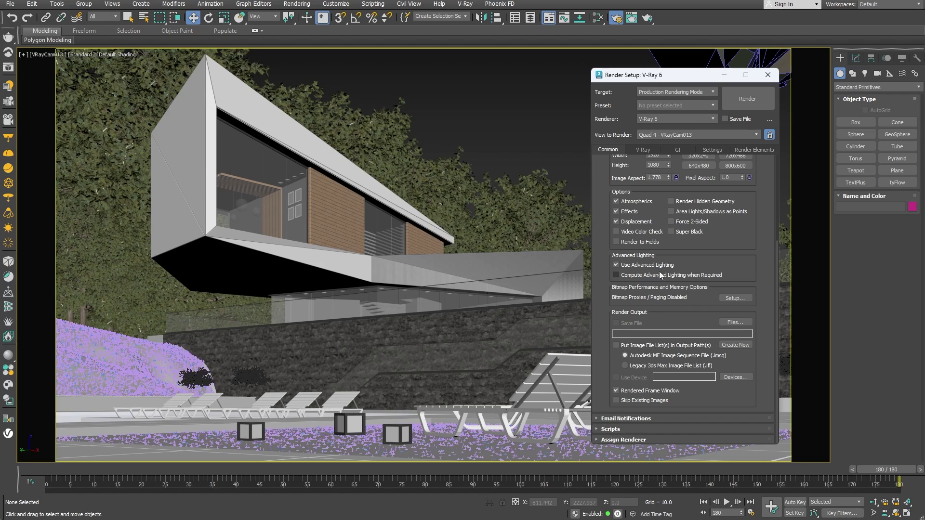
Enable V-Ray raw image file output and save it as House_Animation in .vrimg format in the Animation Renders folder
{"action": "left_click", "coordinate": [643, 150]}
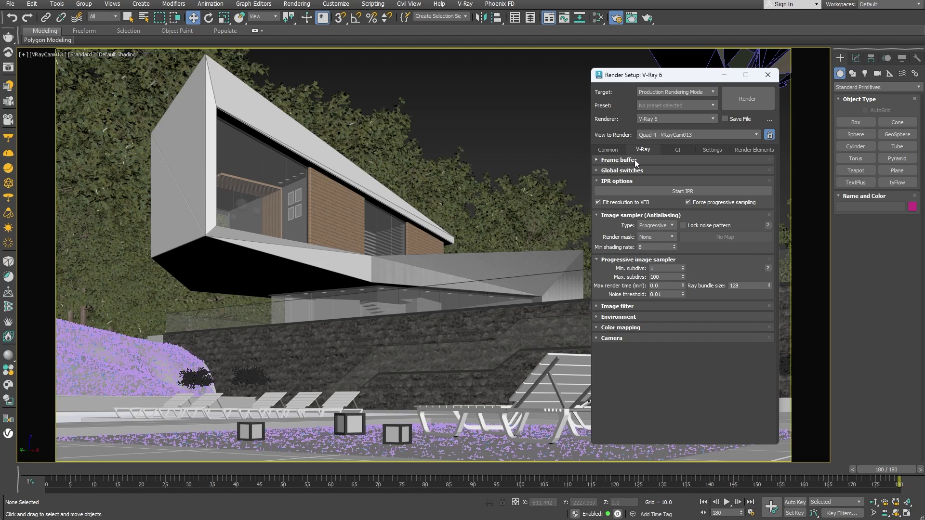
{"action": "left_click", "coordinate": [634, 160]}
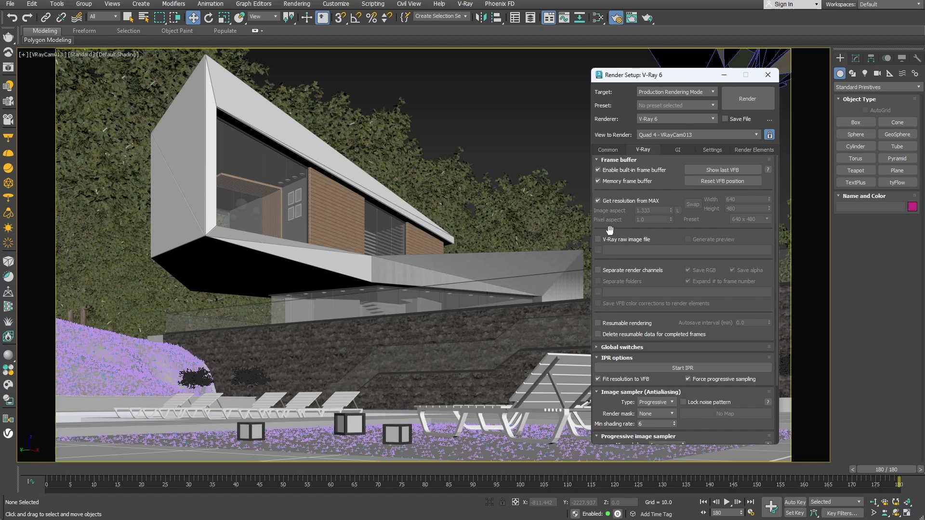
{"action": "left_click", "coordinate": [599, 238]}
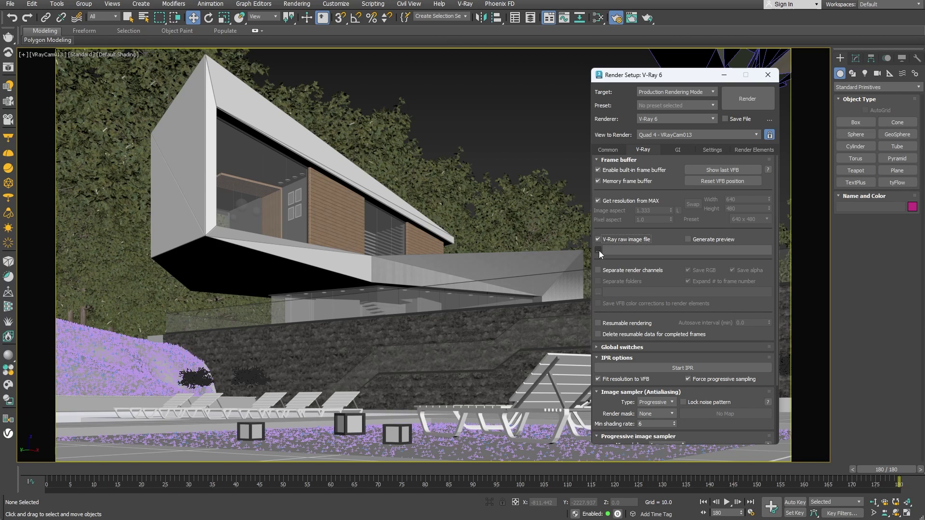
{"action": "left_click", "coordinate": [598, 250]}
{"action": "type", "text": "House_Animation"}
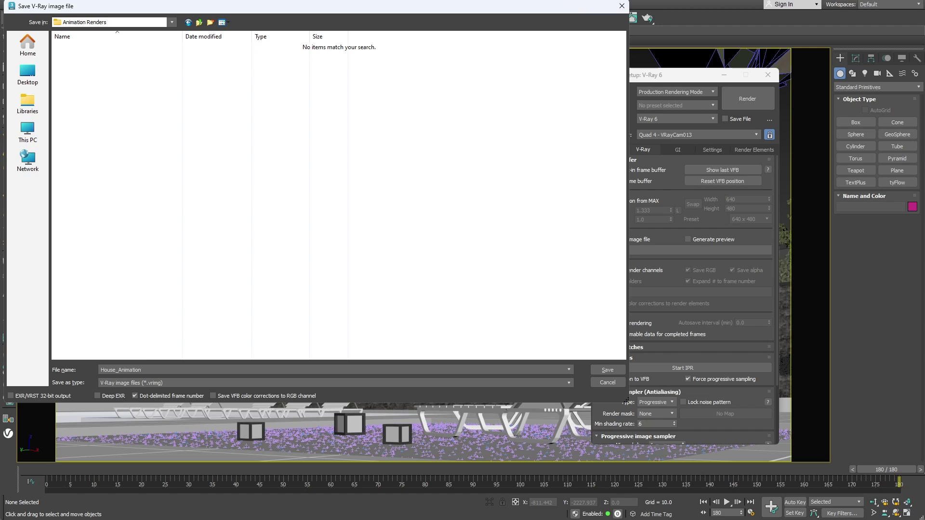
{"action": "left_click", "coordinate": [140, 382]}
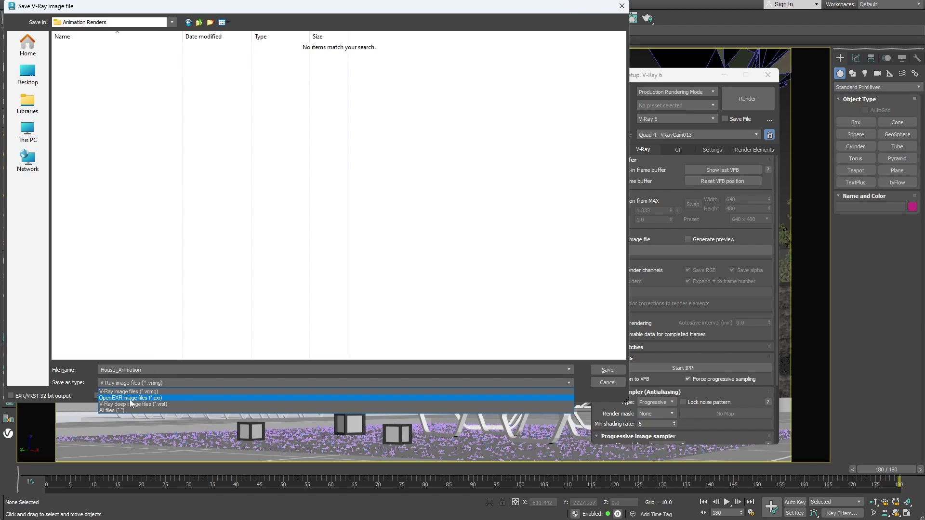
{"action": "left_click", "coordinate": [129, 392]}
{"action": "left_click", "coordinate": [606, 370]}
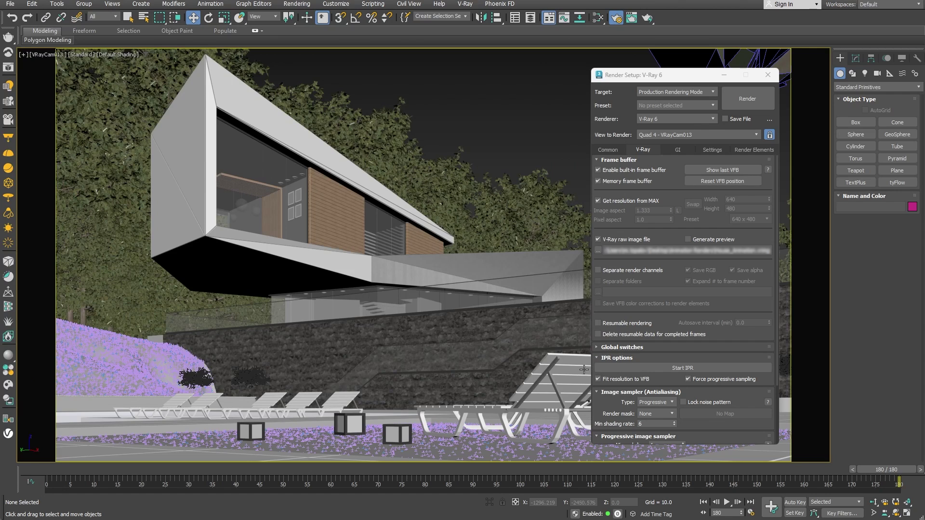
Change the image sampler type to Bucket and open the Light cache settings of the global illumination
{"action": "scroll", "coordinate": [700, 349], "scroll_direction": "down", "scroll_amount": 5}
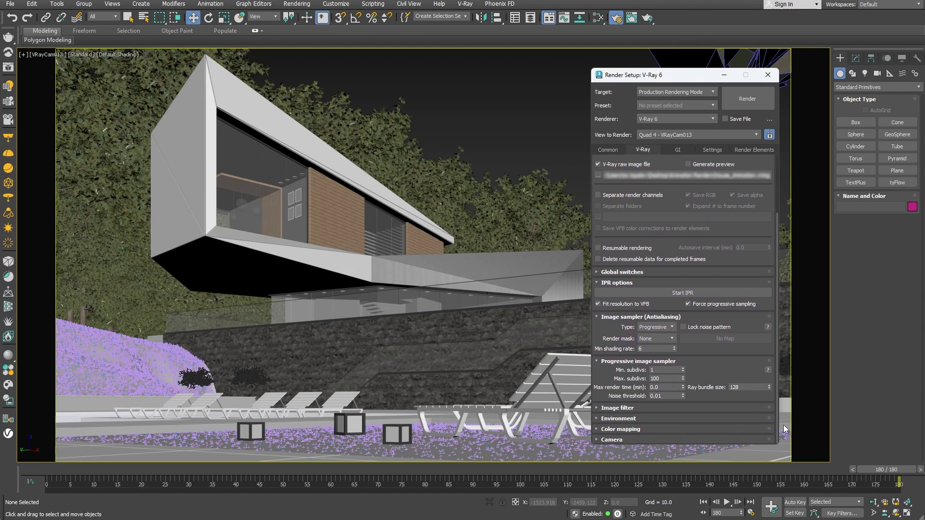
{"action": "left_click", "coordinate": [671, 327]}
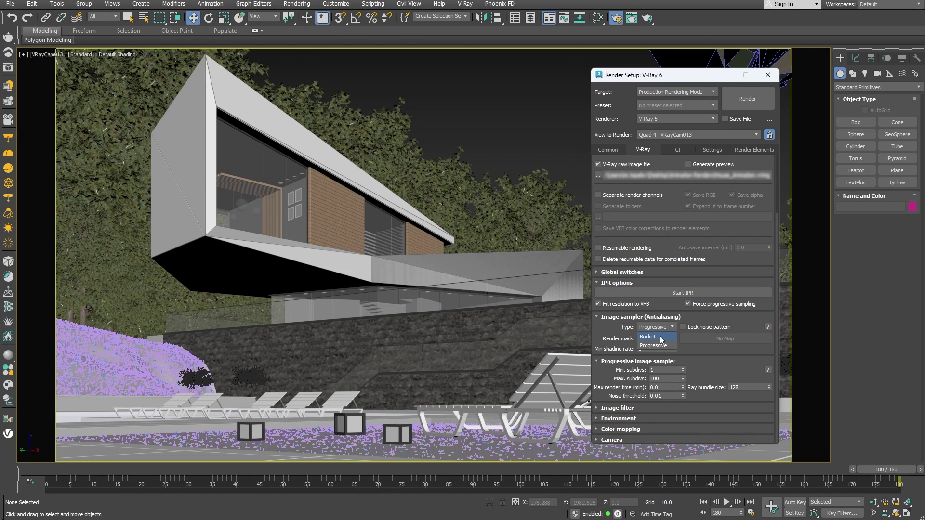
{"action": "left_click", "coordinate": [673, 337]}
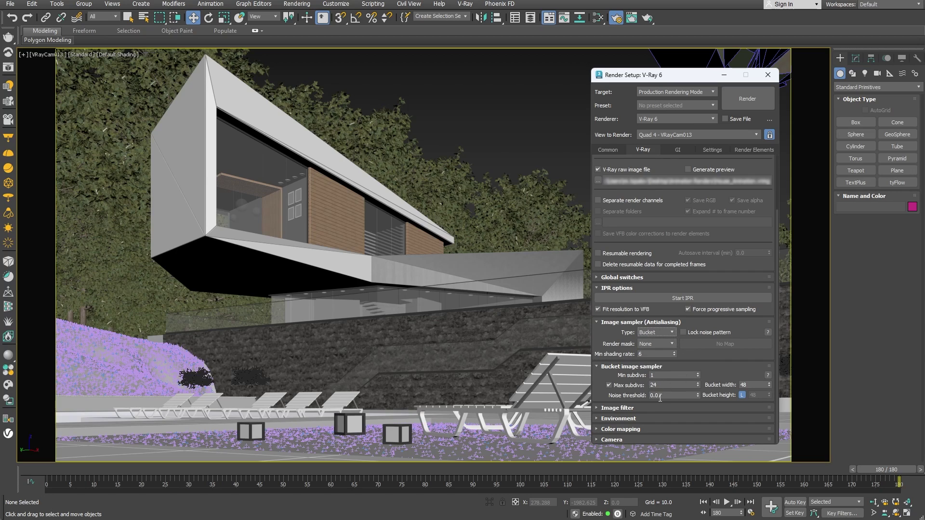
{"action": "mouse_move", "coordinate": [666, 396]}
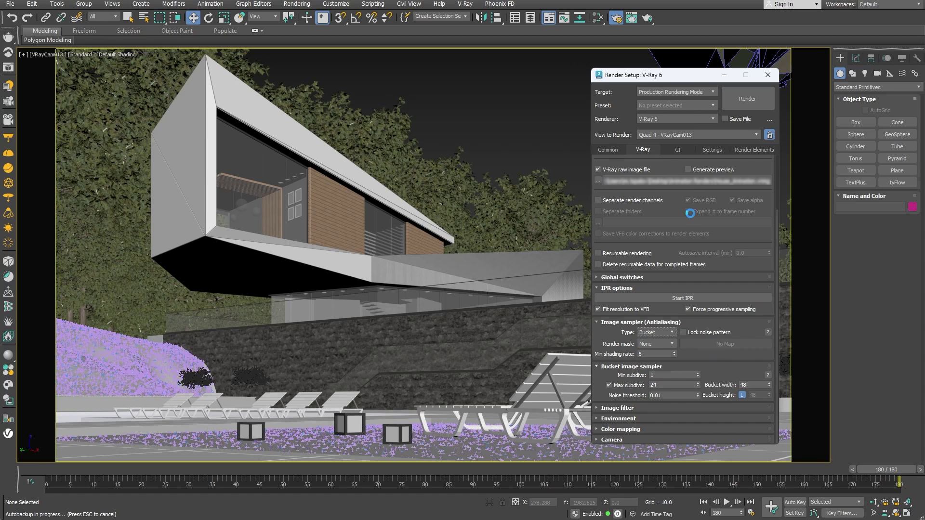
{"action": "left_click", "coordinate": [675, 150]}
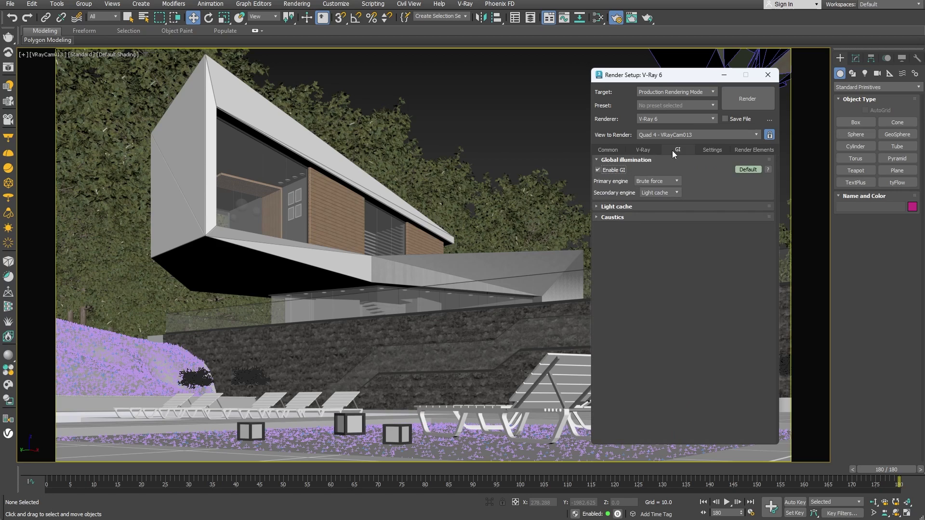
{"action": "left_click", "coordinate": [623, 208]}
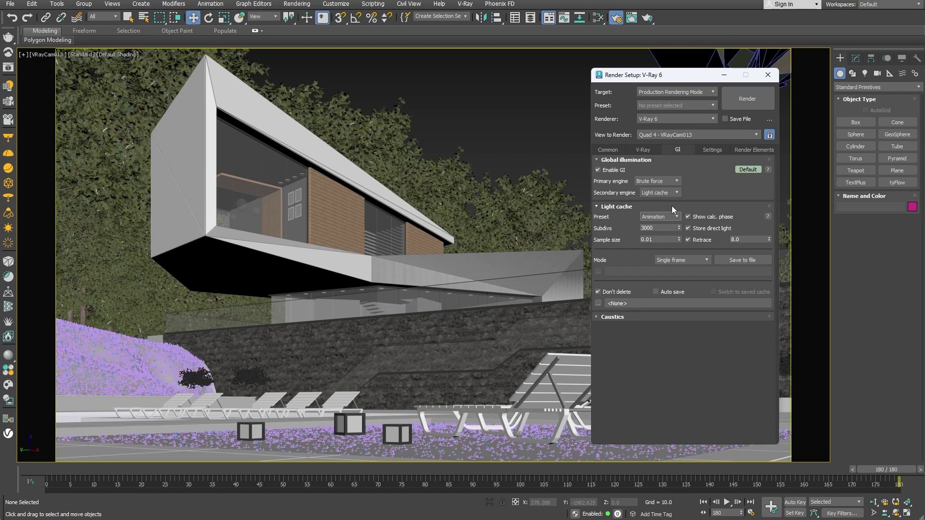
Set the VRayDenoiser element's mode to Only generate render elements and render the animation
{"action": "left_click", "coordinate": [747, 150]}
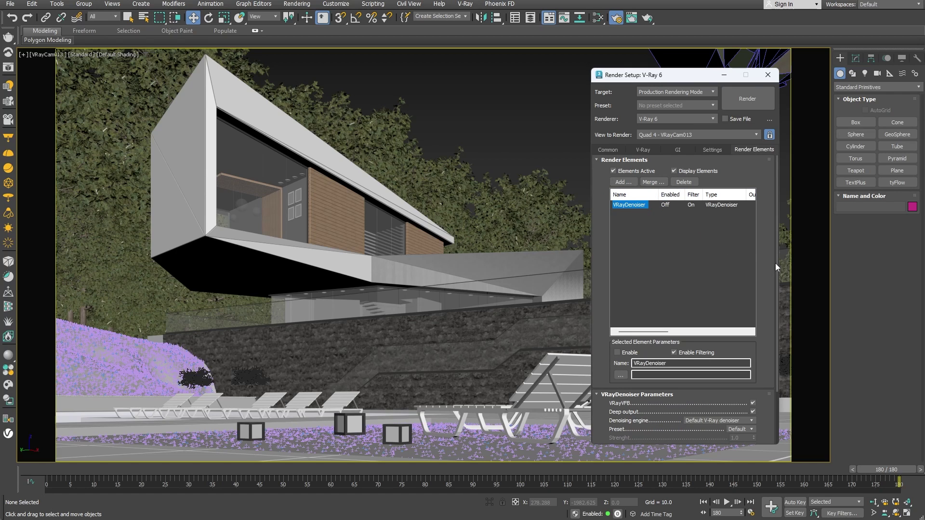
{"action": "left_click_drag", "start_coordinate": [775, 263], "coordinate": [774, 316]}
{"action": "left_click", "coordinate": [687, 438]}
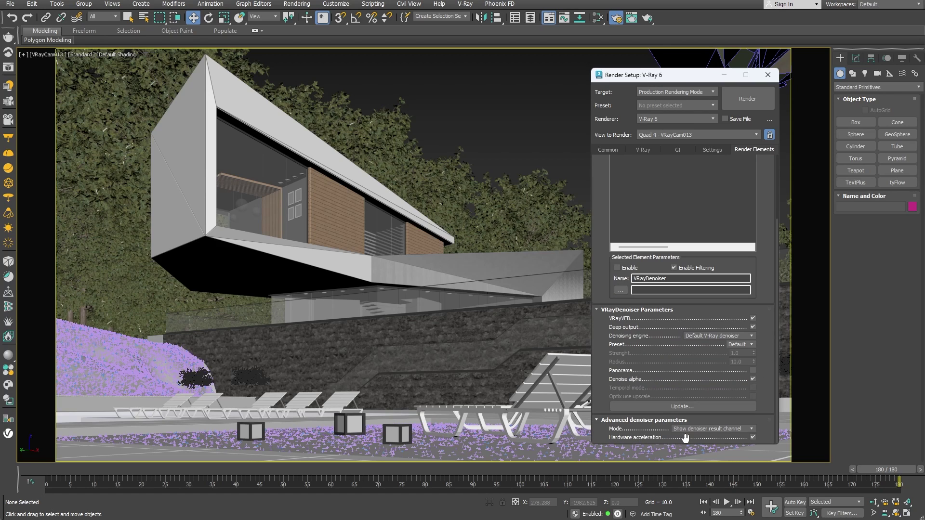
{"action": "left_click", "coordinate": [698, 428]}
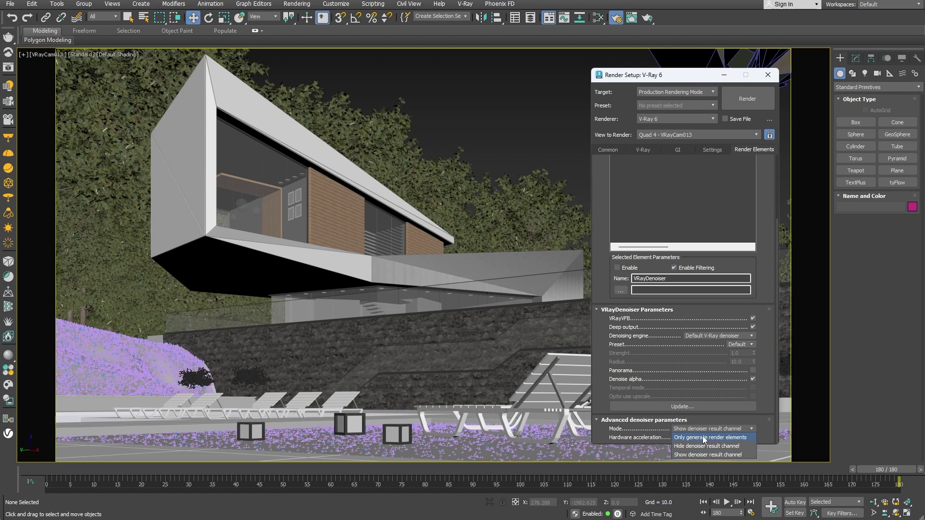
{"action": "left_click", "coordinate": [751, 437]}
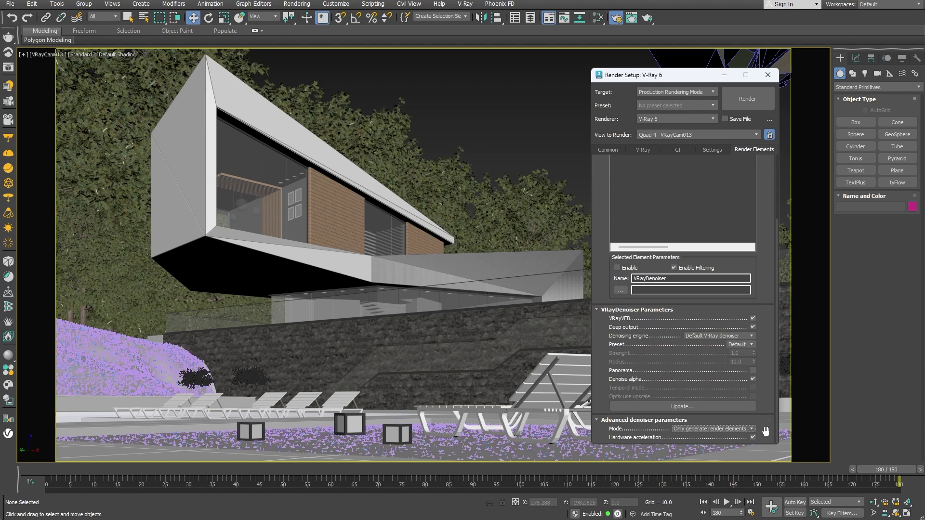
{"action": "left_click", "coordinate": [740, 99]}
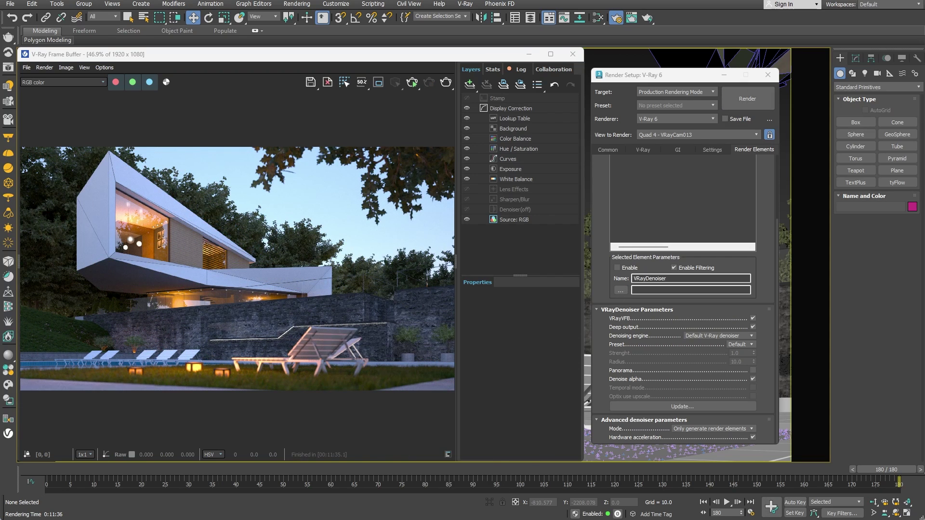
Launch the V-Ray Denoiser tool from the Tools folder and load House_Animation.0000 from Animation Renders as the input file
{"action": "key", "text": "alt+Tab"}
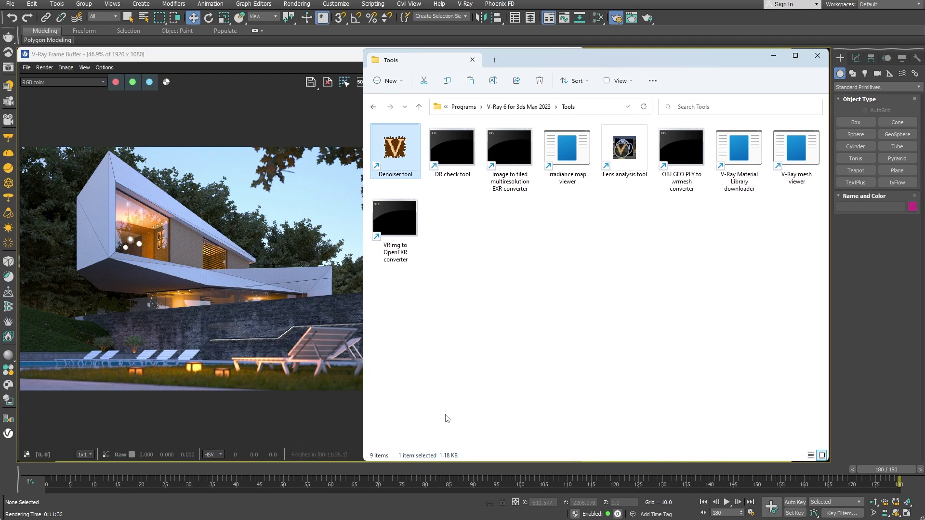
{"action": "double_click", "coordinate": [406, 141]}
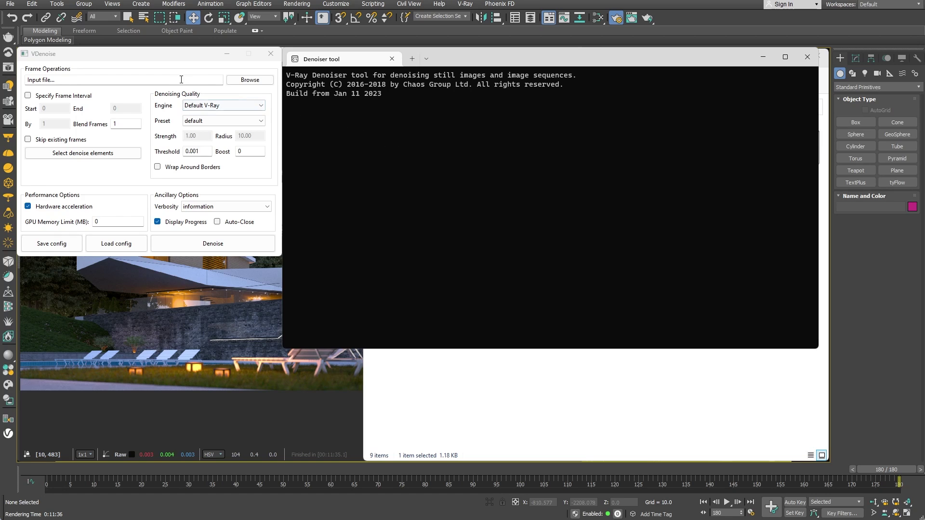
{"action": "left_click", "coordinate": [250, 79]}
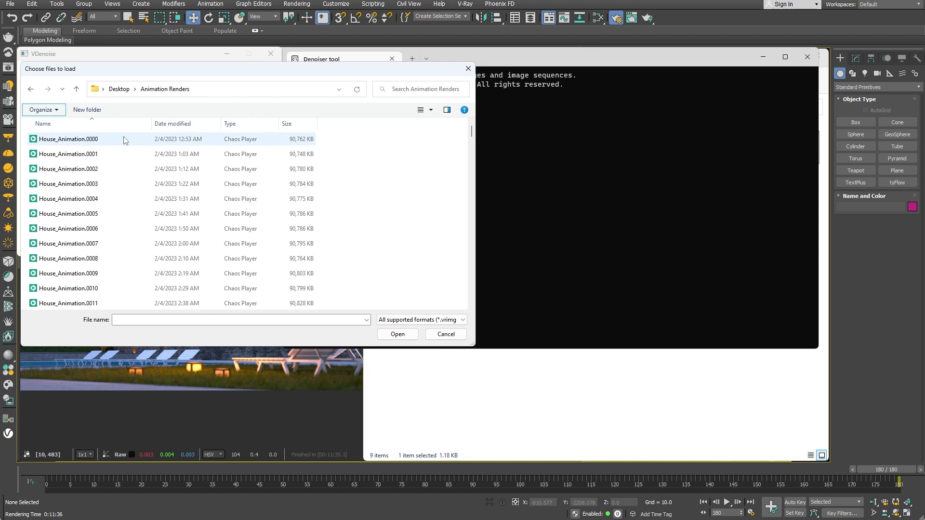
{"action": "left_click", "coordinate": [108, 139]}
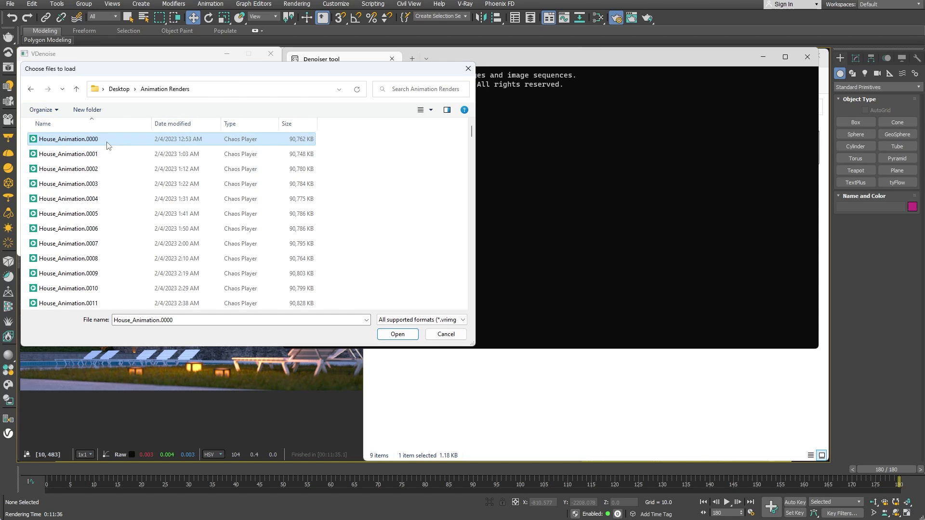
{"action": "left_click", "coordinate": [397, 334]}
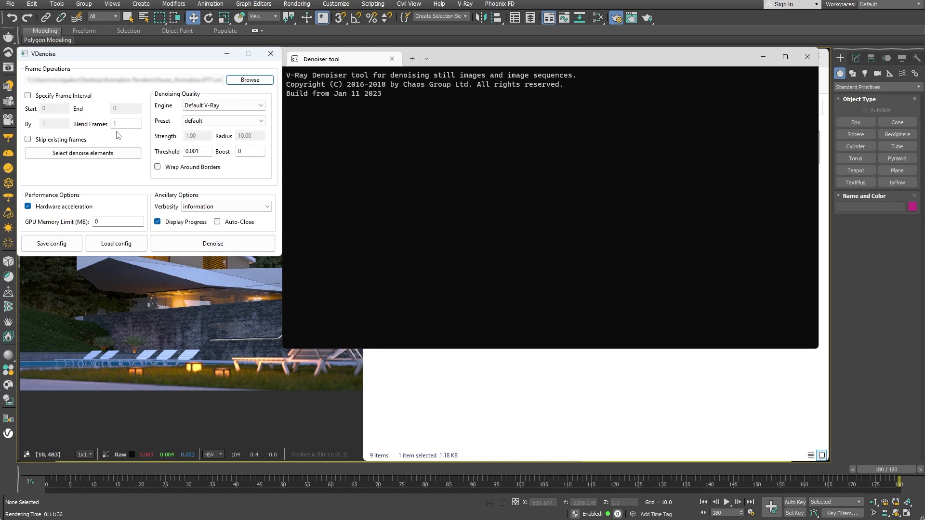
Set the denoise elements selection to the all preset
{"action": "left_click", "coordinate": [79, 154]}
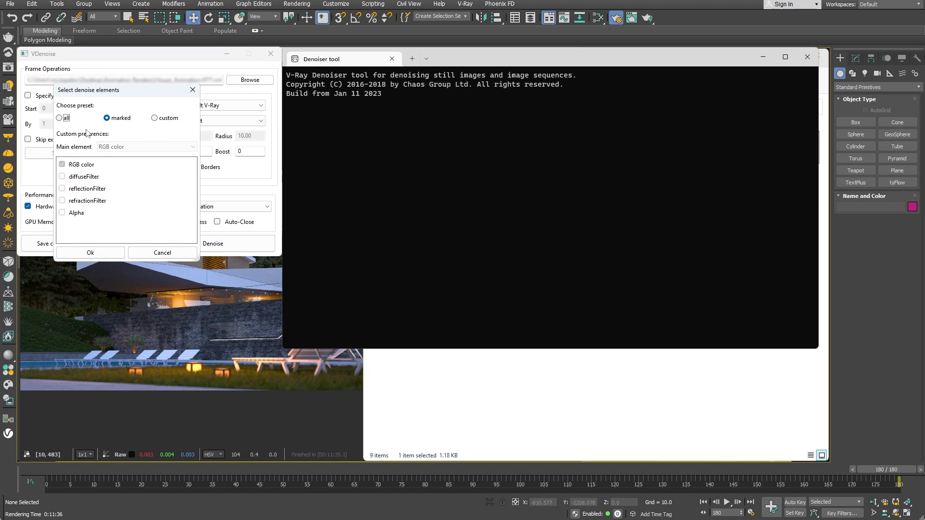
{"action": "left_click", "coordinate": [63, 119]}
{"action": "left_click", "coordinate": [85, 254]}
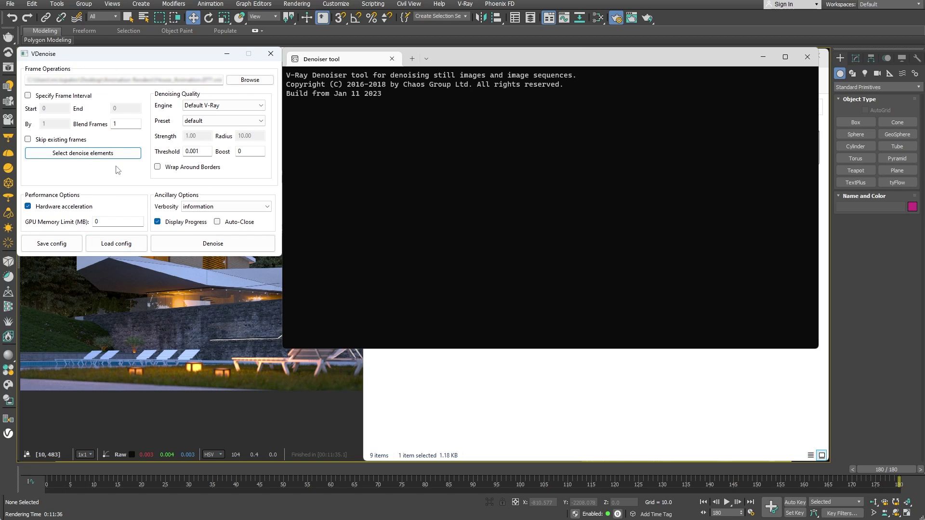
Choose Default V-Ray as the denoising engine and start denoising the loaded sequence
{"action": "left_click", "coordinate": [224, 105]}
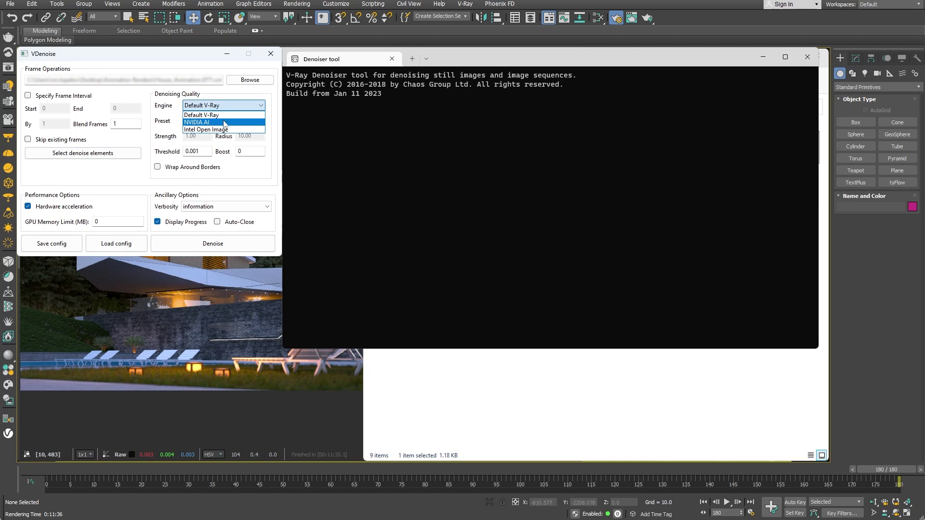
{"action": "left_click", "coordinate": [204, 115]}
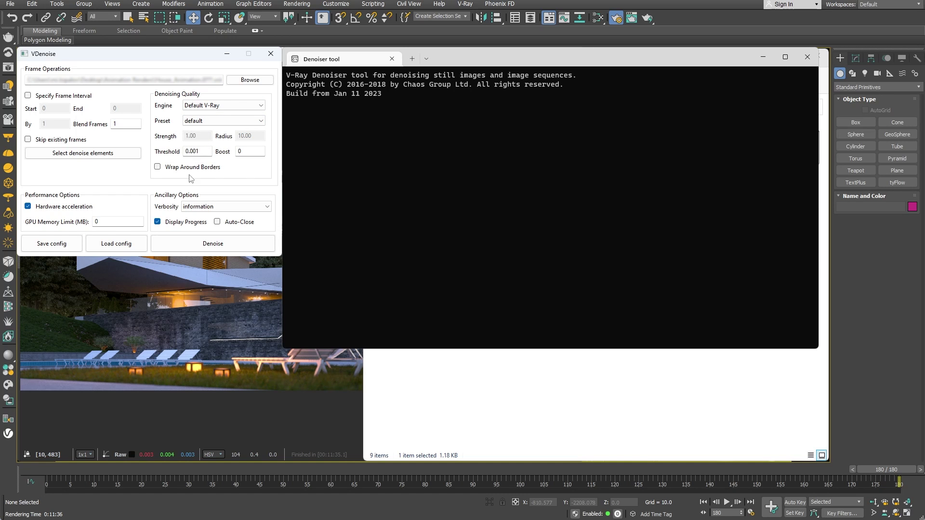
{"action": "left_click", "coordinate": [193, 246]}
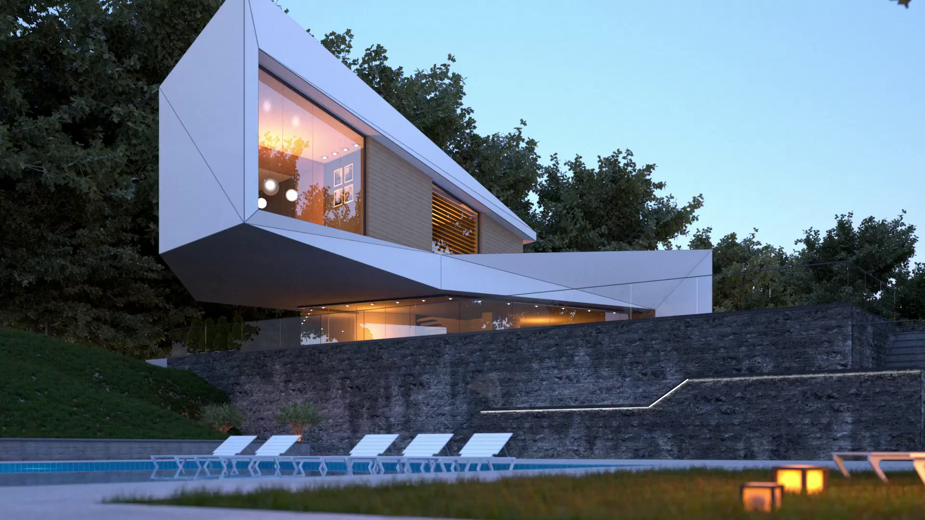